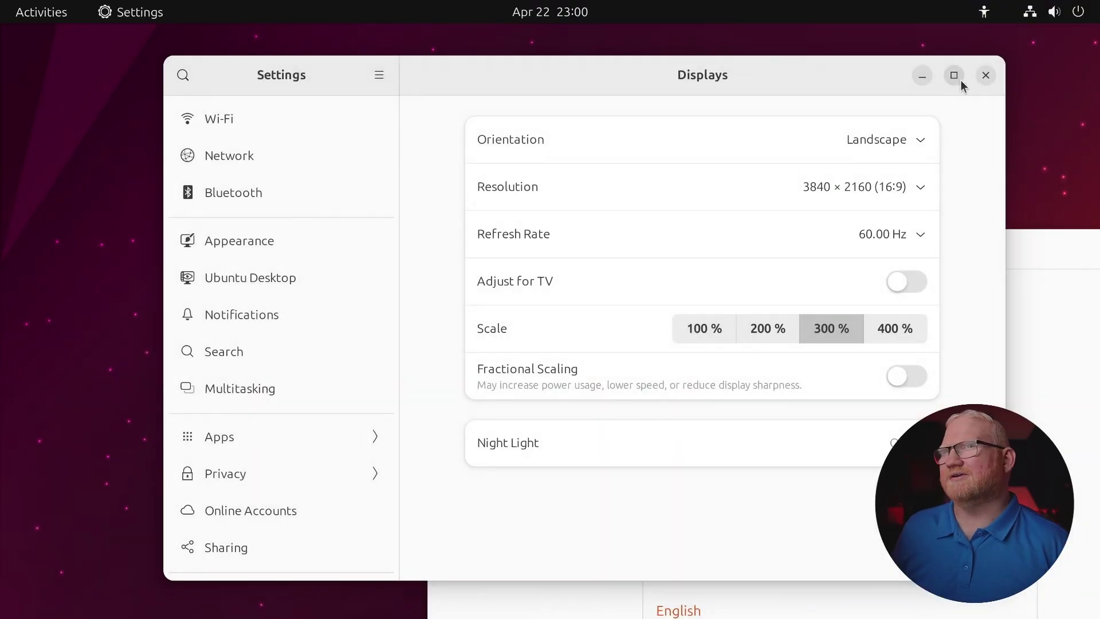
Step: Set the display scale to 200 % and switch the desktop to the dark style through the Appearance settings found by searching for dark
{"action": "left_click", "coordinate": [769, 326]}
{"action": "left_click", "coordinate": [953, 73]}
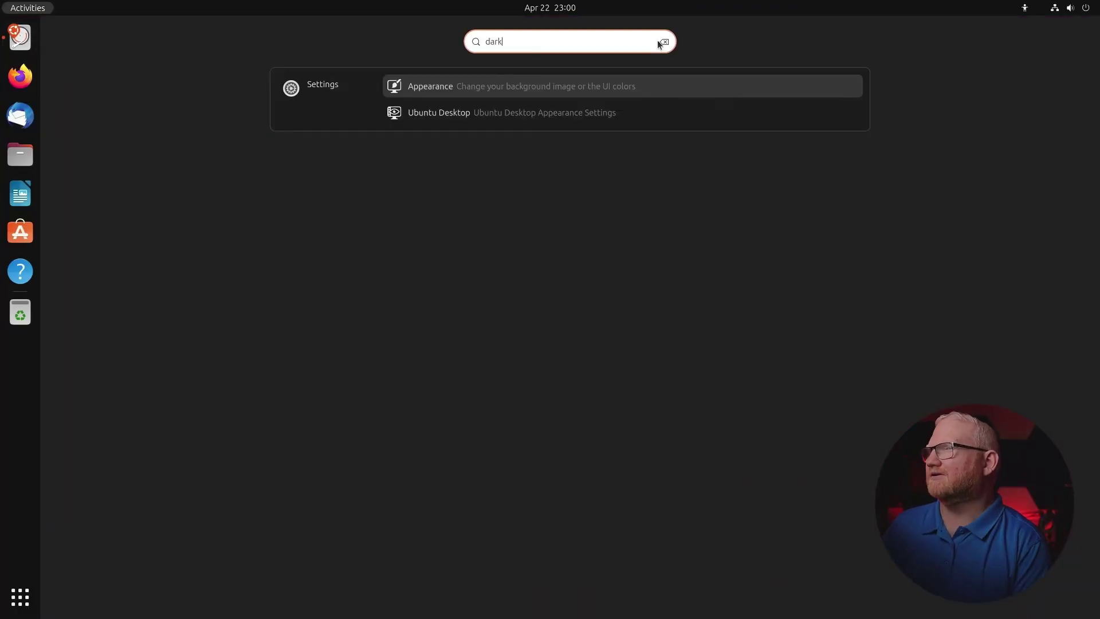
{"action": "key", "text": "Return"}
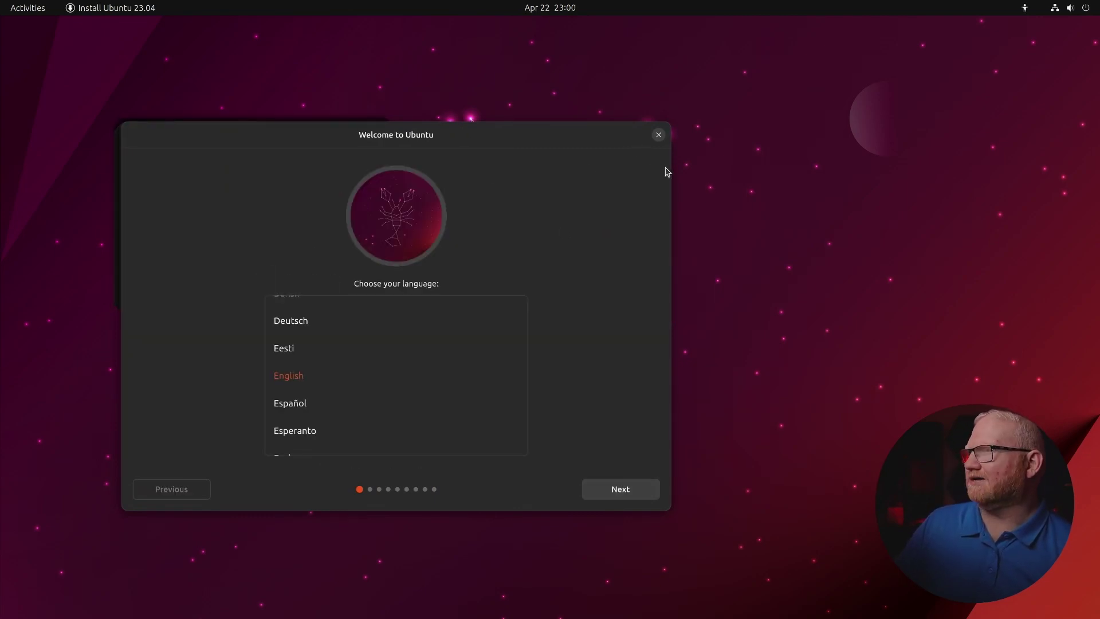
Step: Proceed in the Ubuntu installer with English, the Install Ubuntu option and the preselected keyboard layout
{"action": "left_click", "coordinate": [607, 489]}
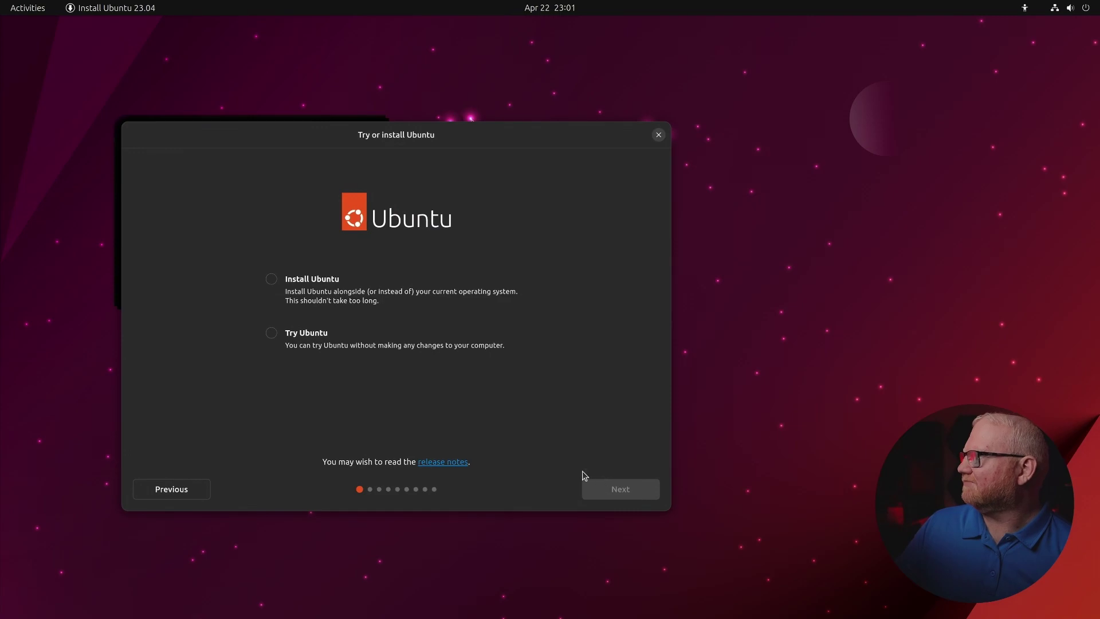
{"action": "left_click", "coordinate": [353, 300]}
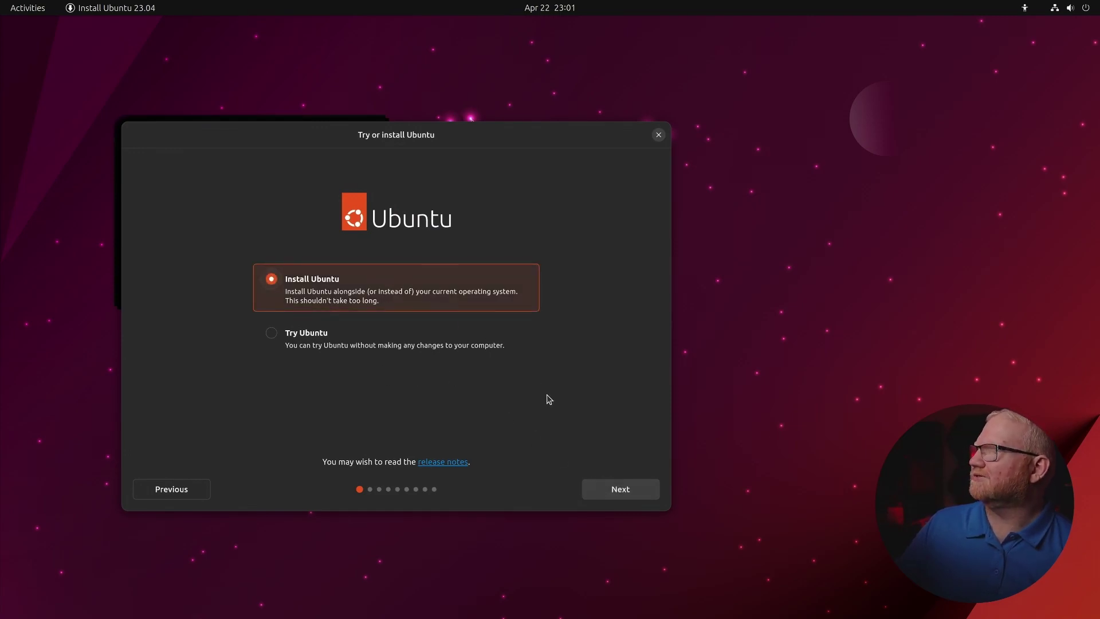
{"action": "key", "text": "Return"}
{"action": "left_click", "coordinate": [622, 494]}
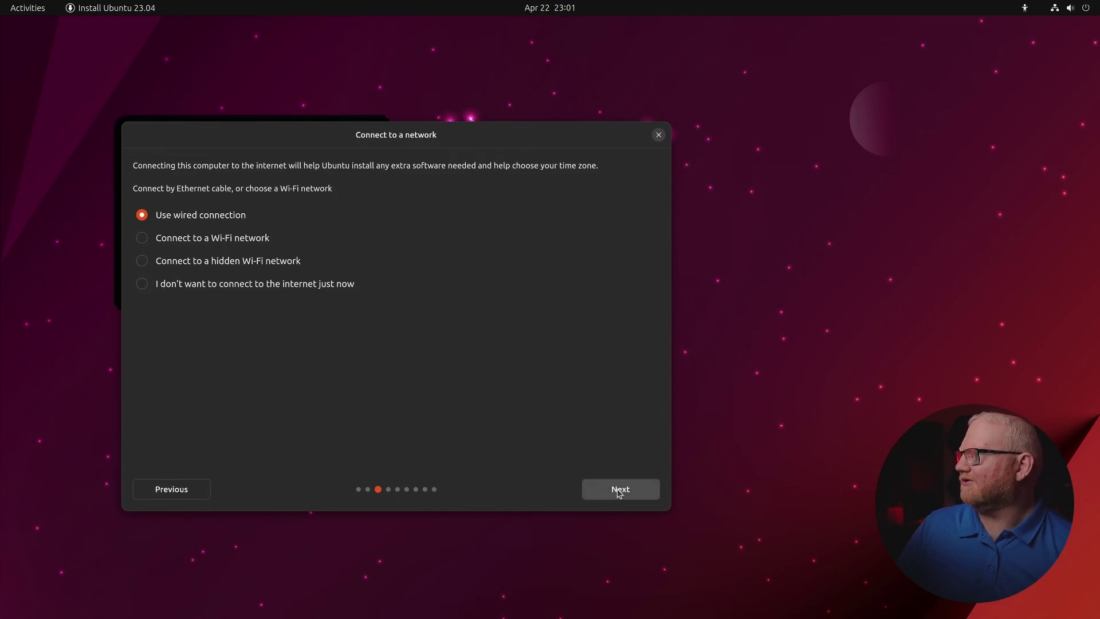
Step: Use the wired connection and choose Normal installation with support for additional media formats, without third-party drivers
{"action": "left_click", "coordinate": [620, 493]}
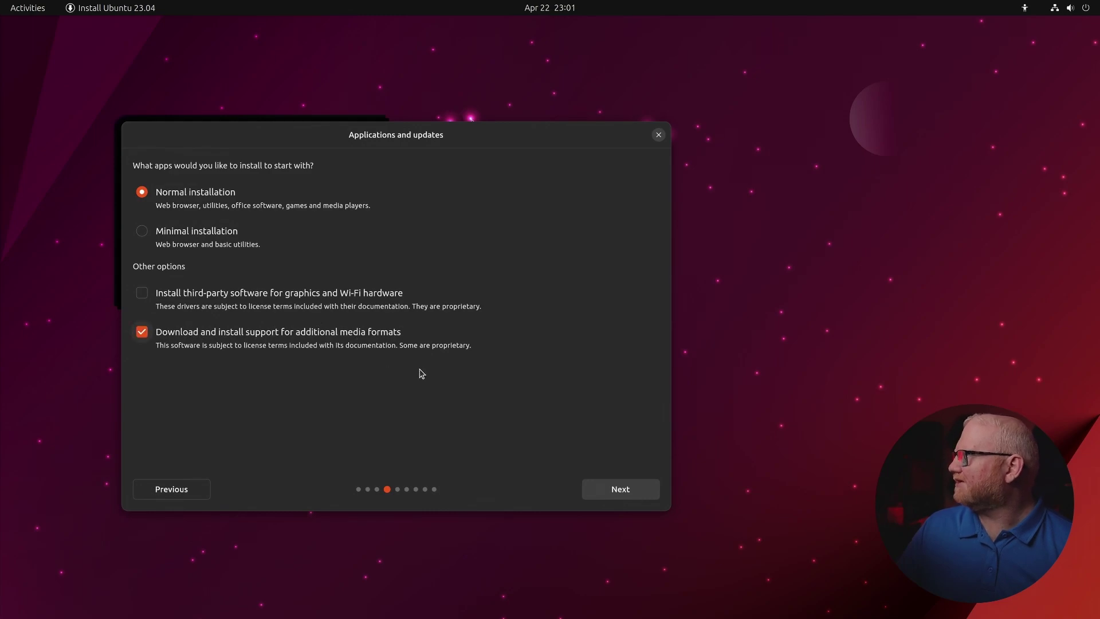
{"action": "left_click", "coordinate": [621, 496]}
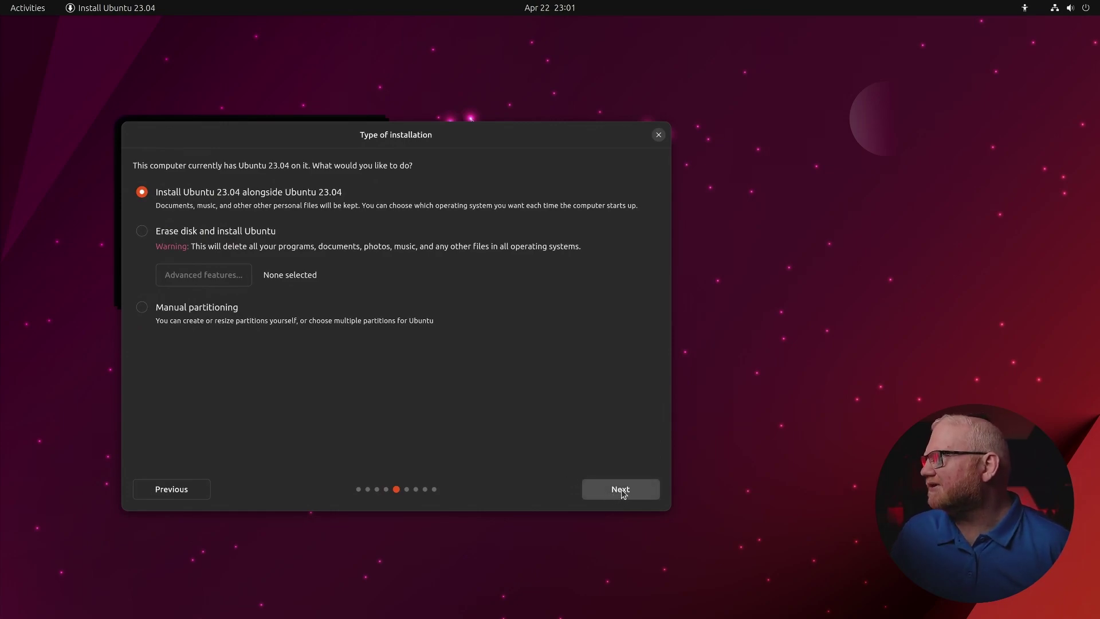
Step: Start the installation with the Erase disk and install Ubuntu option and accept the America/Chicago timezone
{"action": "left_click", "coordinate": [217, 232]}
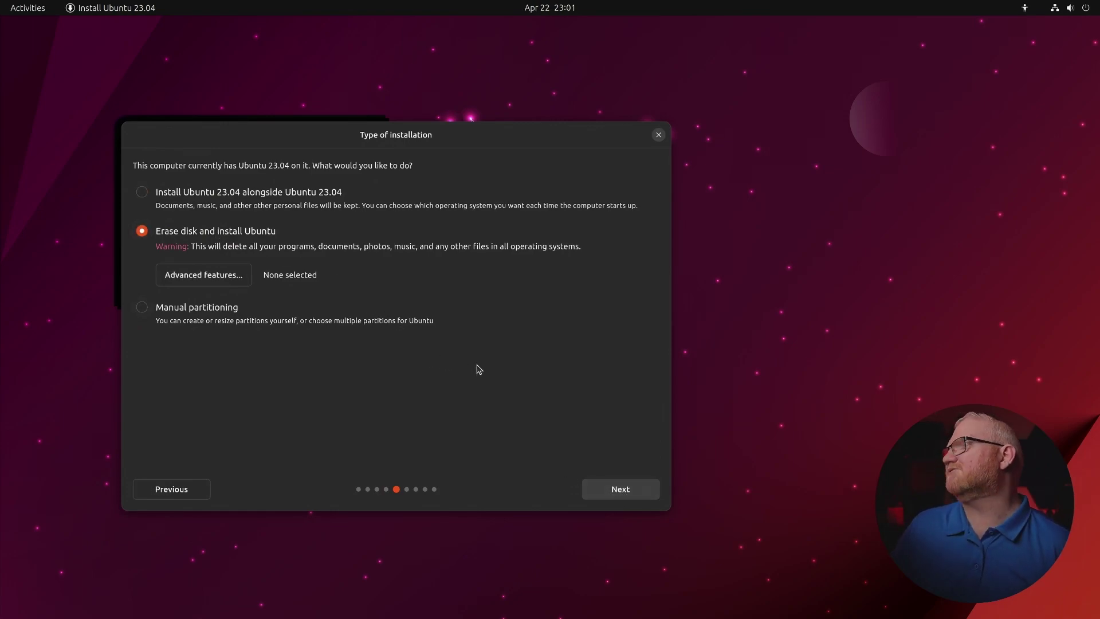
{"action": "left_click", "coordinate": [625, 497]}
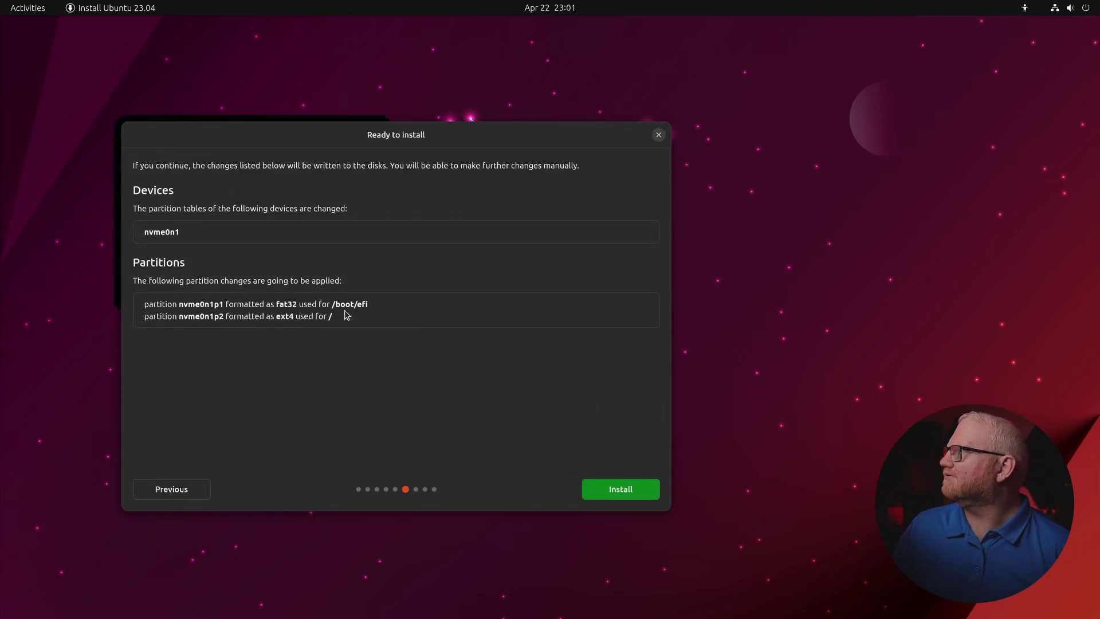
{"action": "left_click", "coordinate": [616, 489]}
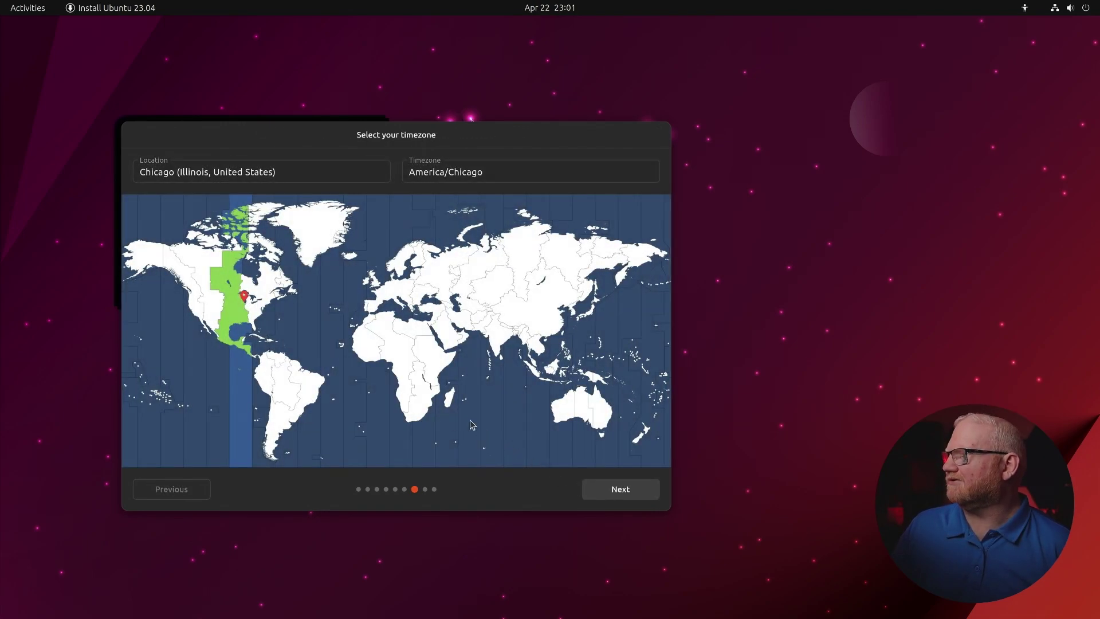
{"action": "left_click", "coordinate": [615, 495]}
Step: Enter the user's name on the account page and set the computer's name to bravo
{"action": "type", "text": "Vash"}
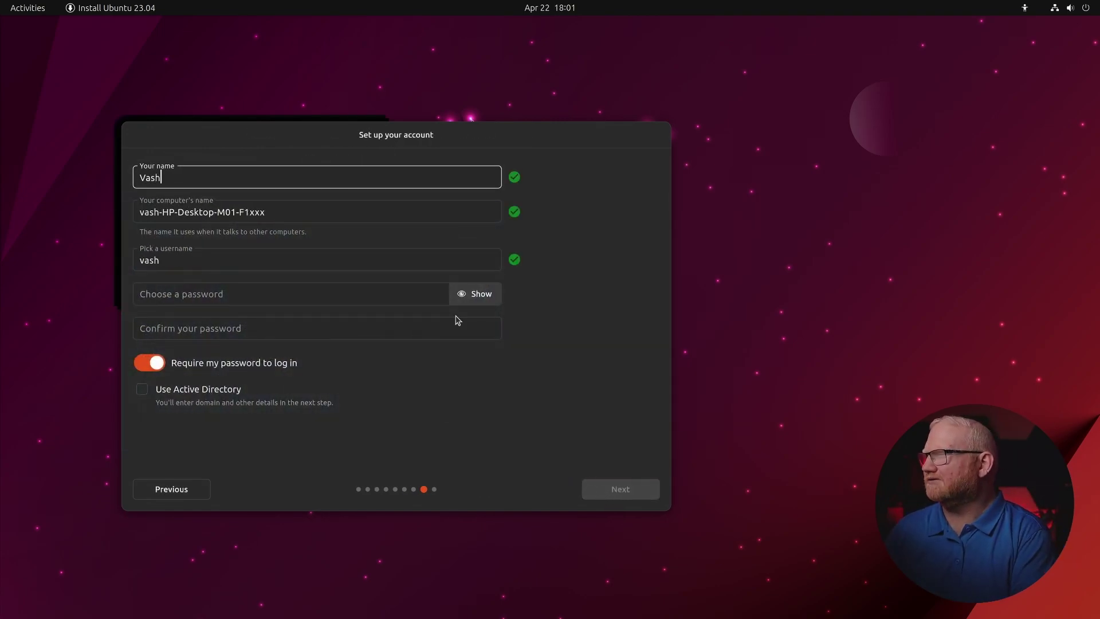
{"action": "left_click", "coordinate": [261, 212]}
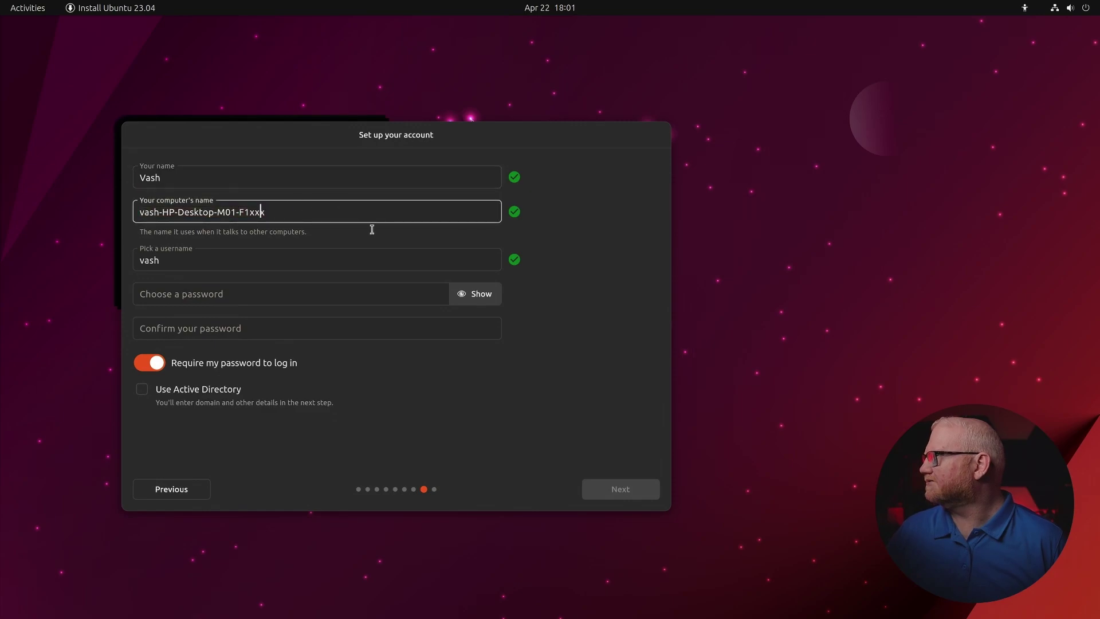
{"action": "key", "text": "ctrl+a"}
{"action": "type", "text": "bravo"}
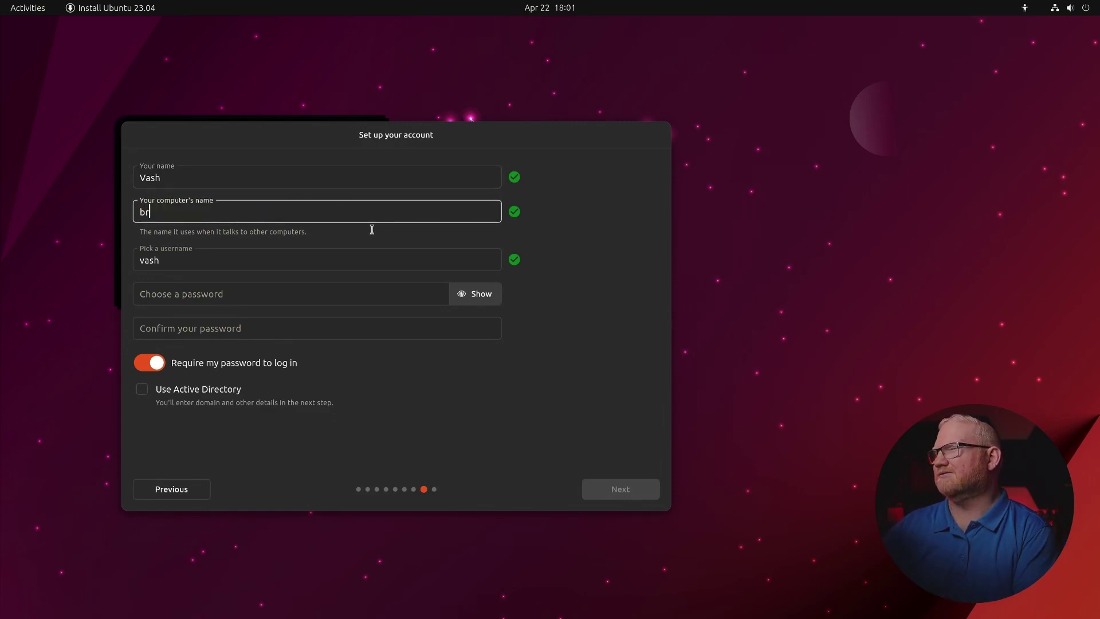
Step: Enter and confirm the account password, and continue with the Dark theme
{"action": "key", "text": "Tab"}
{"action": "type", "text": "aa"}
{"action": "key", "text": "Tab"}
{"action": "type", "text": "aa"}
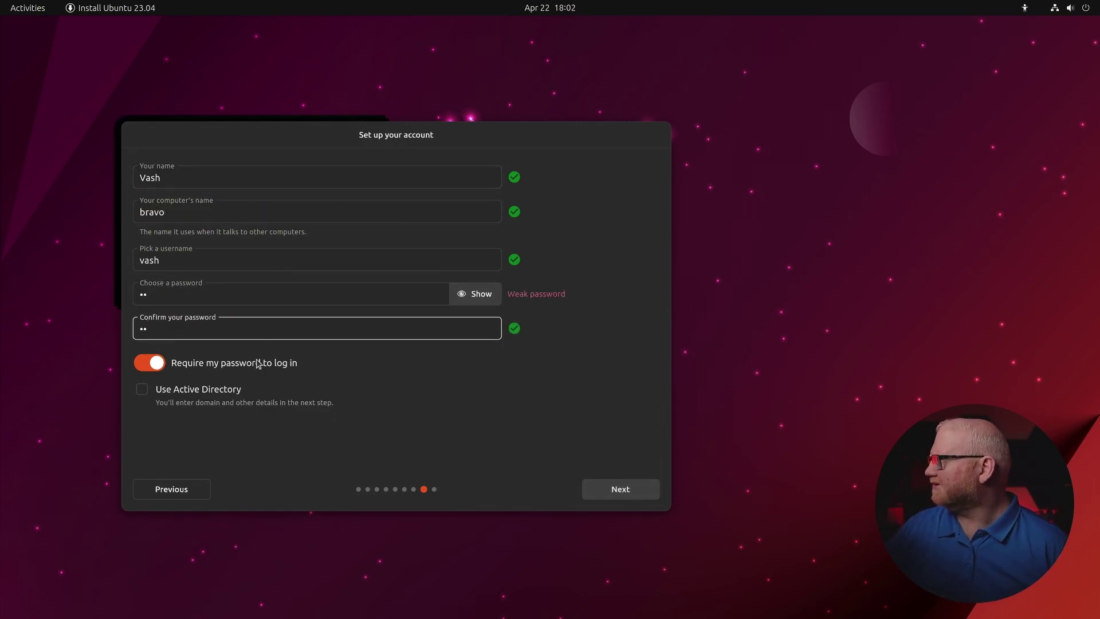
{"action": "left_click", "coordinate": [600, 487]}
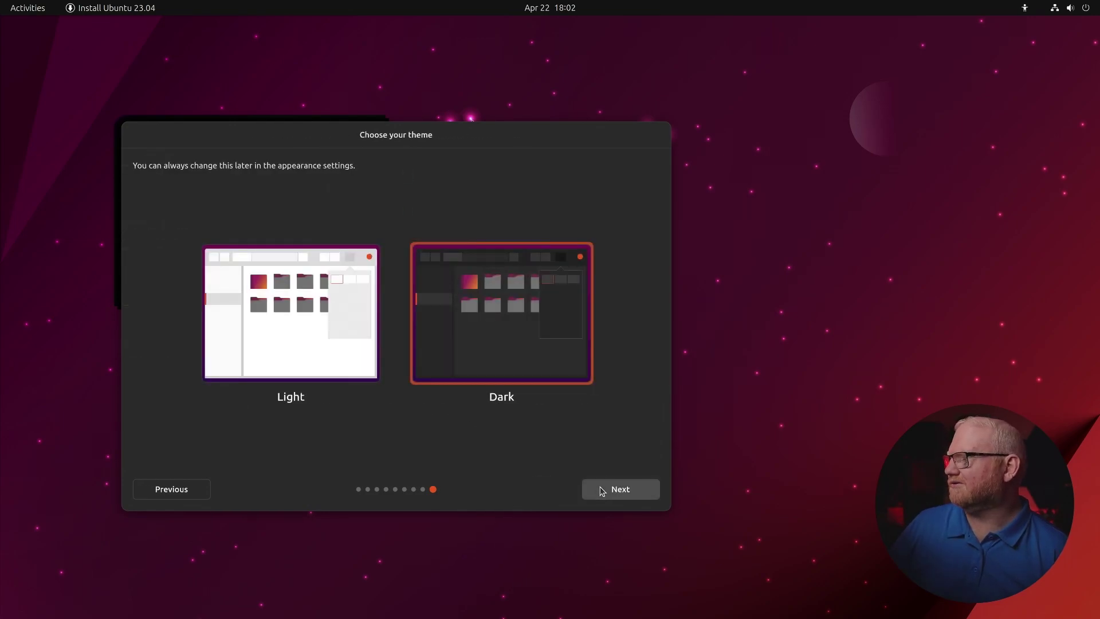
{"action": "left_click", "coordinate": [602, 490]}
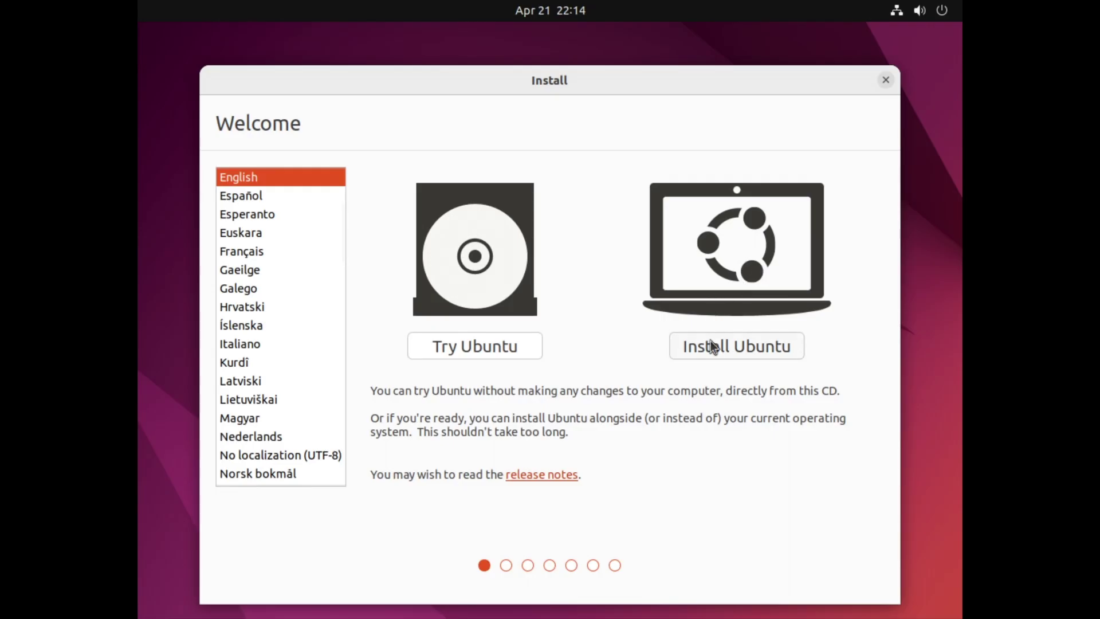
Step: Walk through the older Ubuntu installer's first pages, from Install Ubuntu on the Welcome page to Updates and other software
{"action": "left_click", "coordinate": [710, 353]}
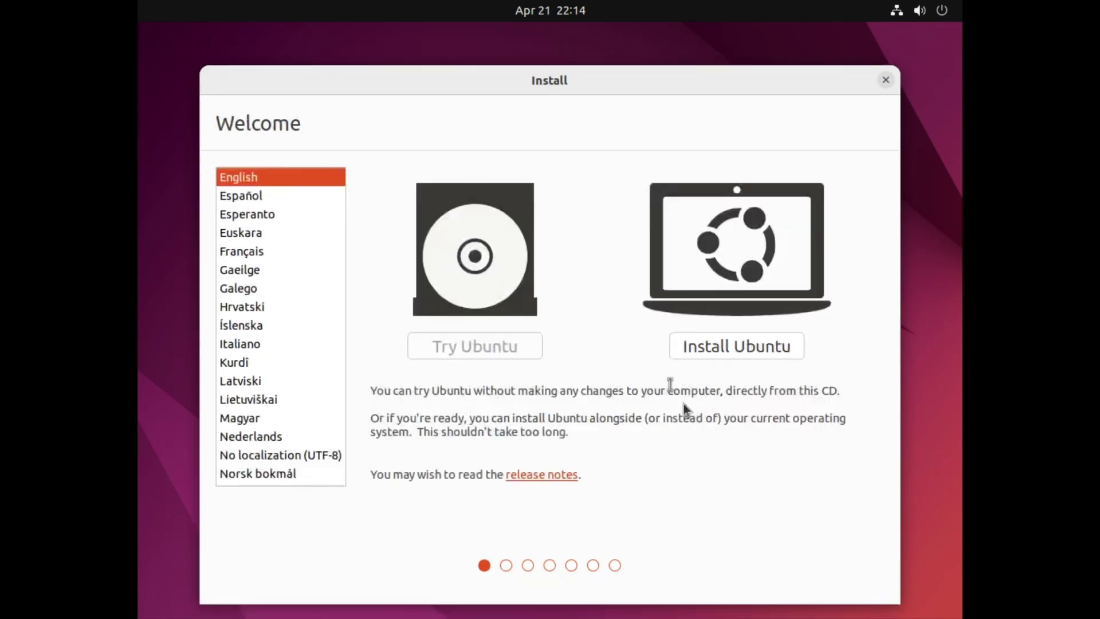
{"action": "left_click", "coordinate": [831, 509]}
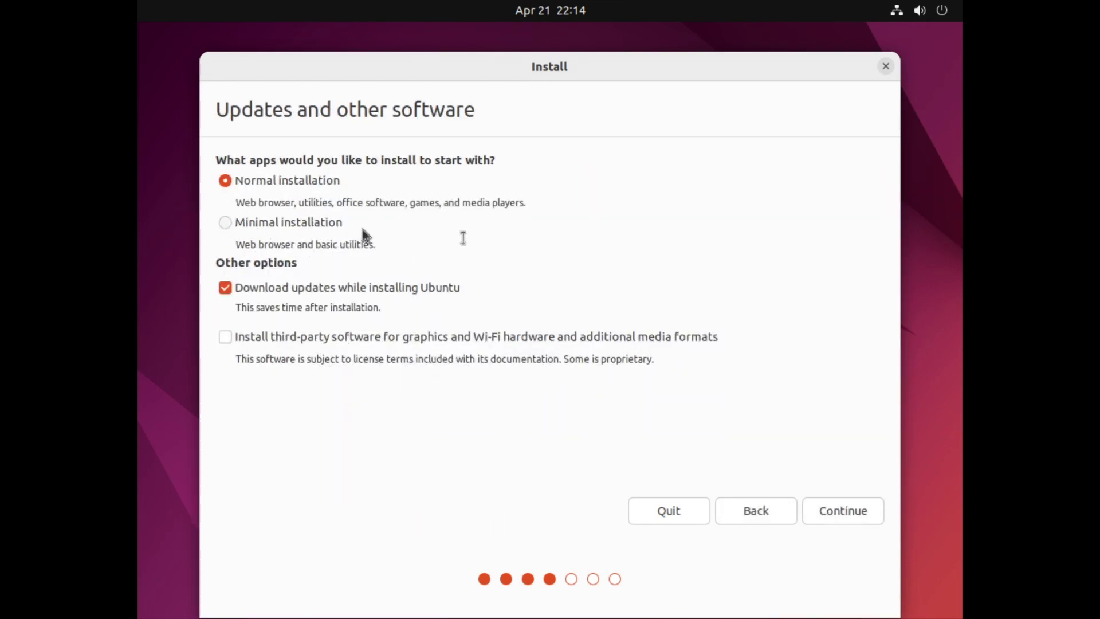
{"action": "left_click", "coordinate": [839, 518]}
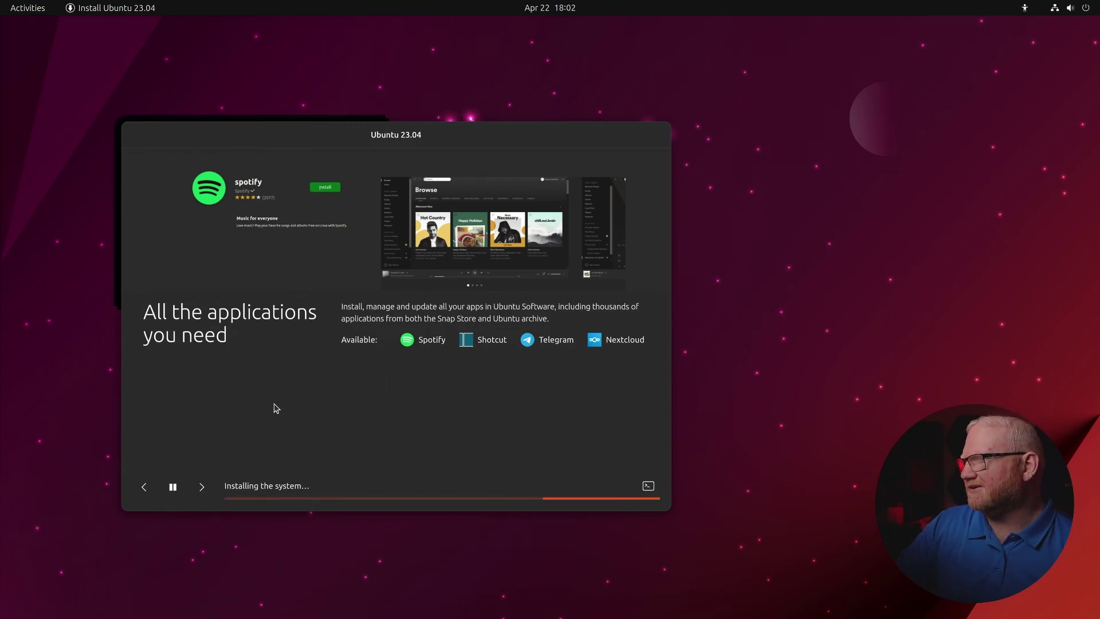
Step: Browse forwards and backwards through the installer's slideshow pages while the system is being installed
{"action": "left_click", "coordinate": [201, 486]}
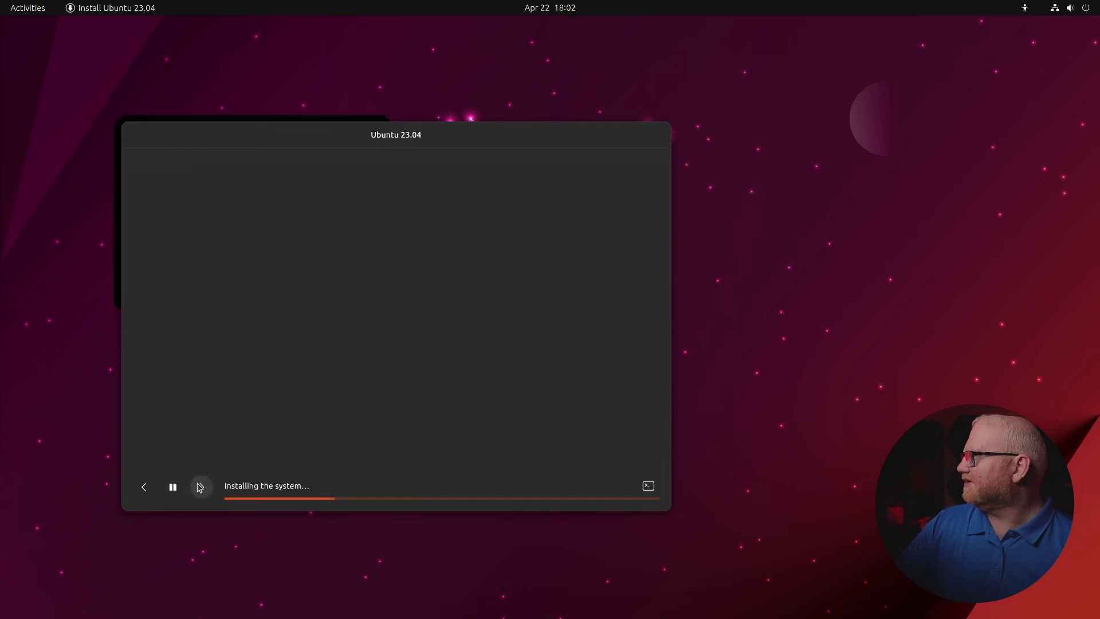
{"action": "left_click", "coordinate": [144, 487]}
{"action": "left_click", "coordinate": [201, 487]}
{"action": "left_click", "coordinate": [202, 486]}
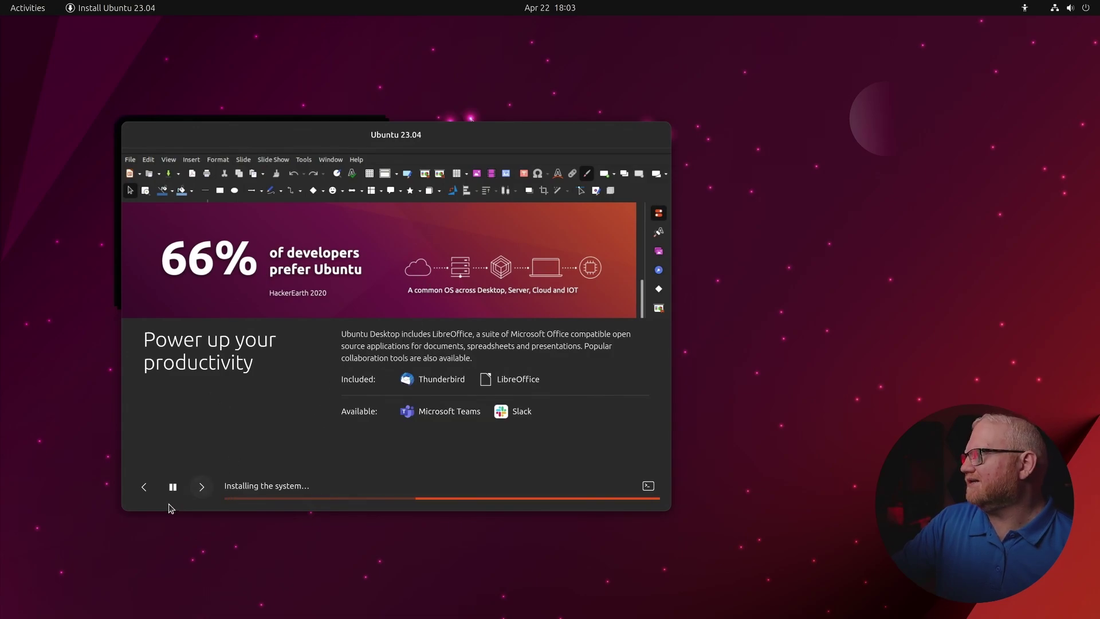
{"action": "left_click", "coordinate": [202, 487]}
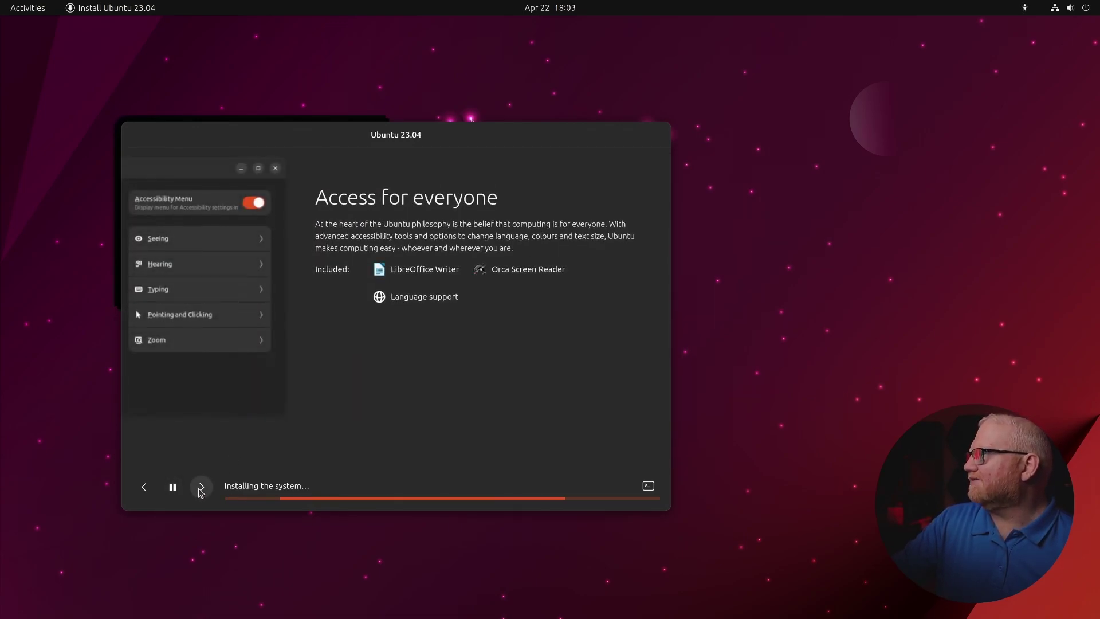
{"action": "left_click", "coordinate": [201, 487]}
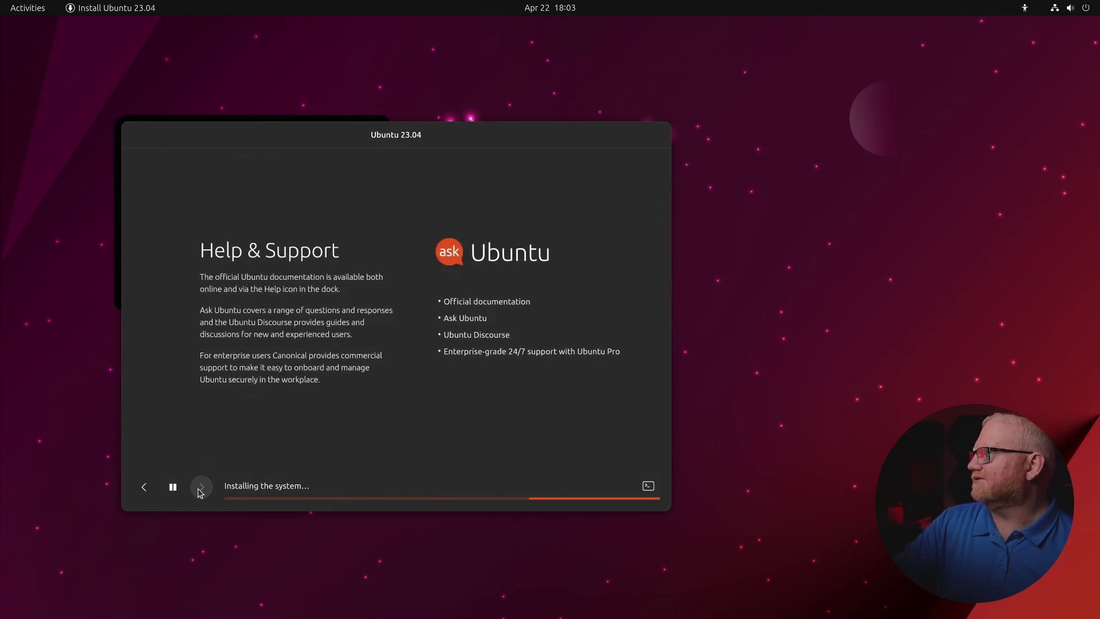
{"action": "left_click", "coordinate": [145, 492]}
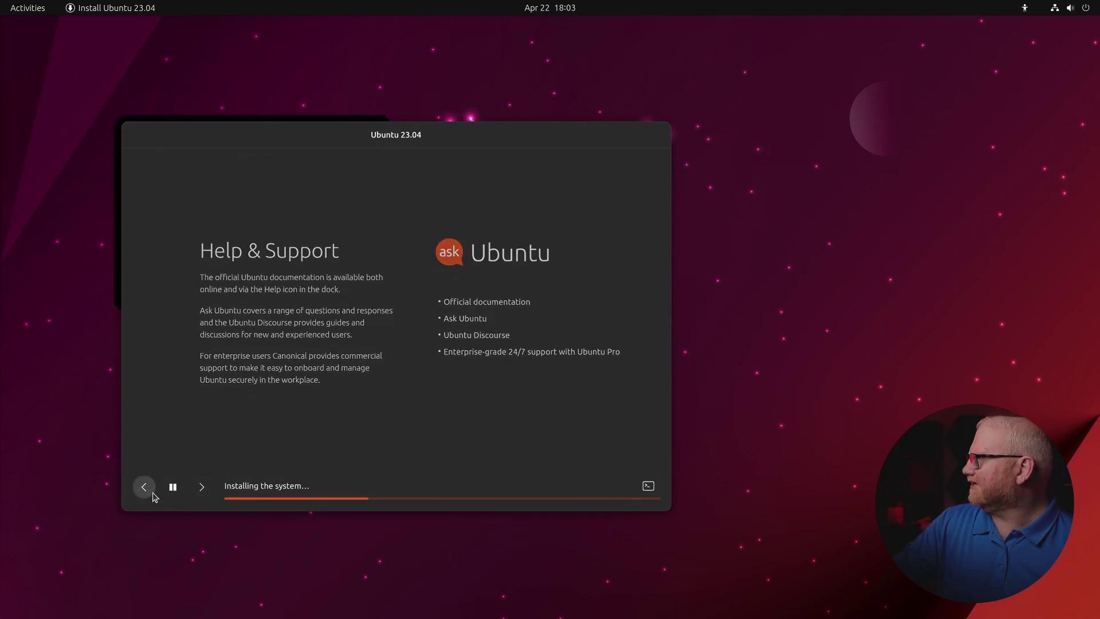
{"action": "left_click", "coordinate": [145, 489]}
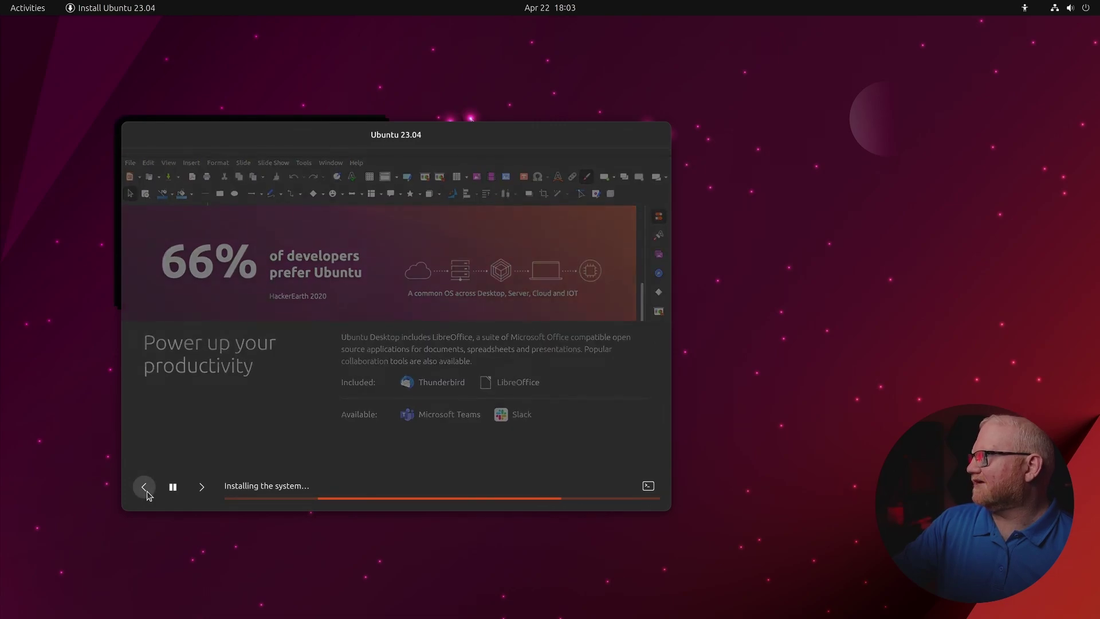
{"action": "left_click", "coordinate": [147, 492]}
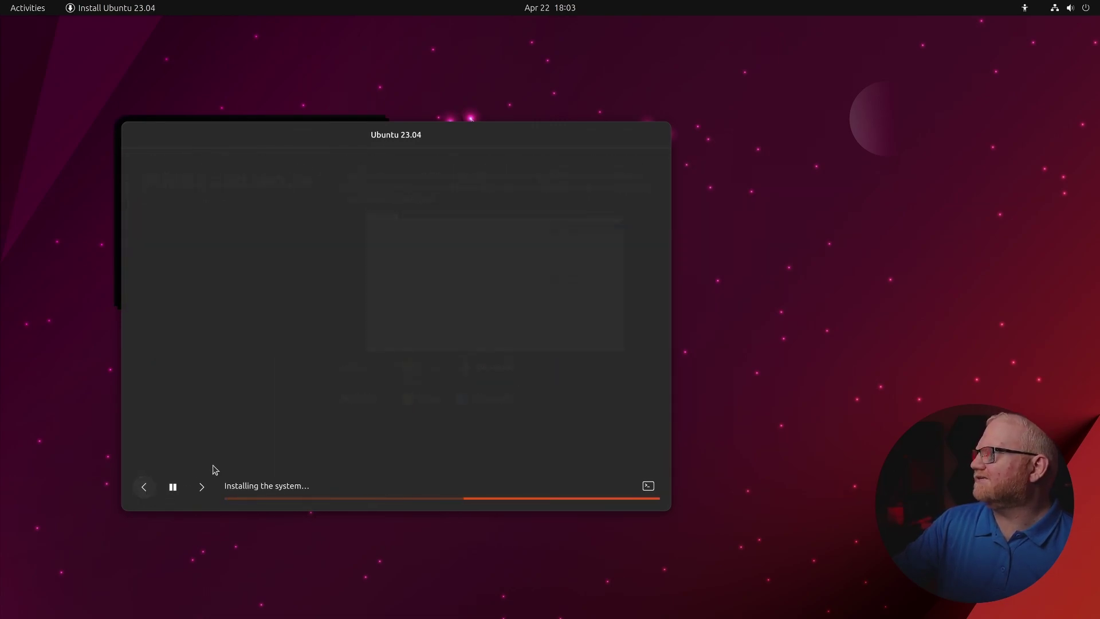
{"action": "left_click", "coordinate": [147, 494]}
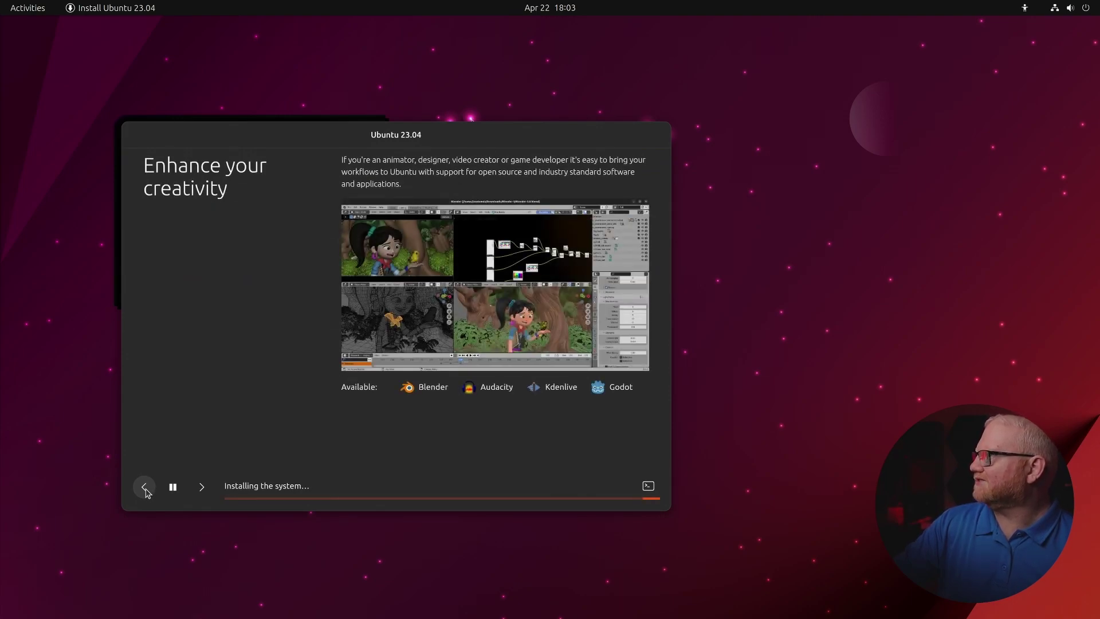
{"action": "left_click", "coordinate": [146, 492]}
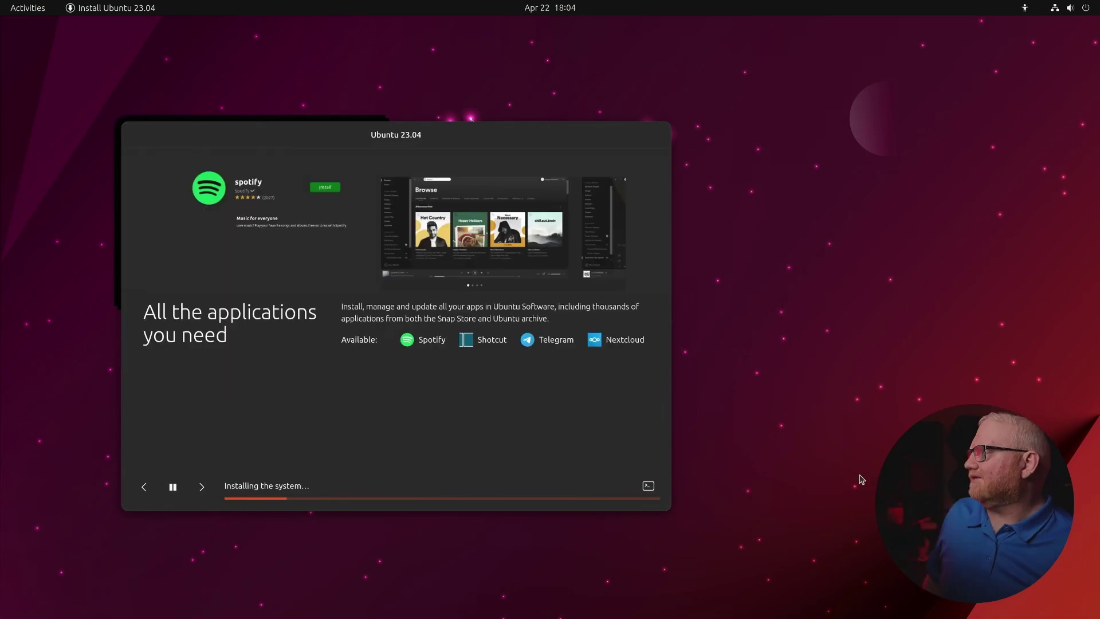
{"action": "left_click", "coordinate": [200, 487]}
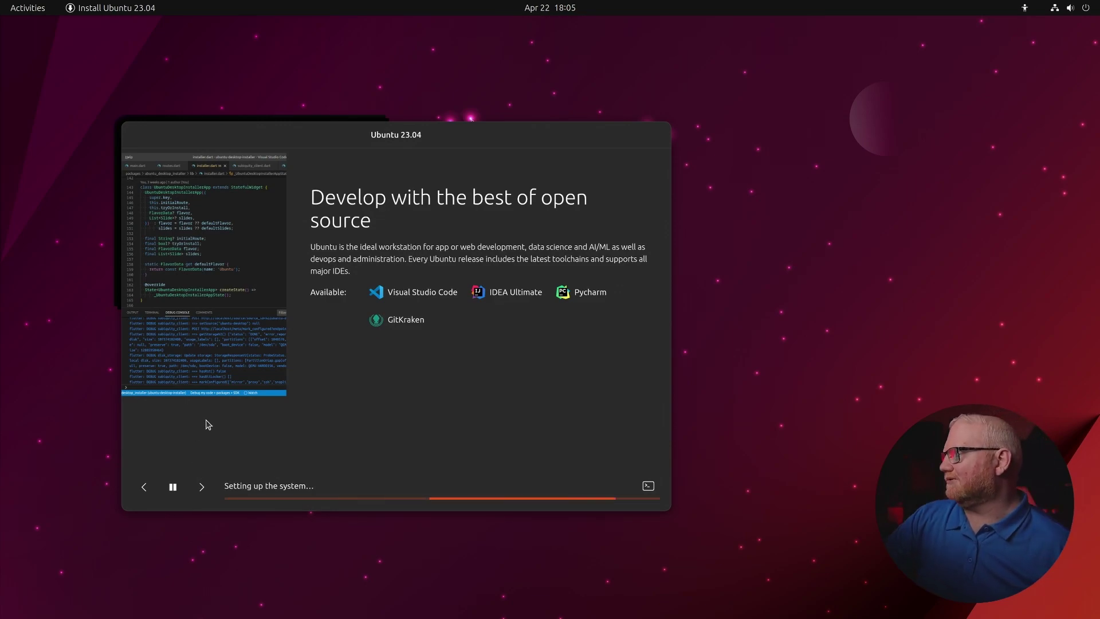
{"action": "left_click", "coordinate": [203, 488]}
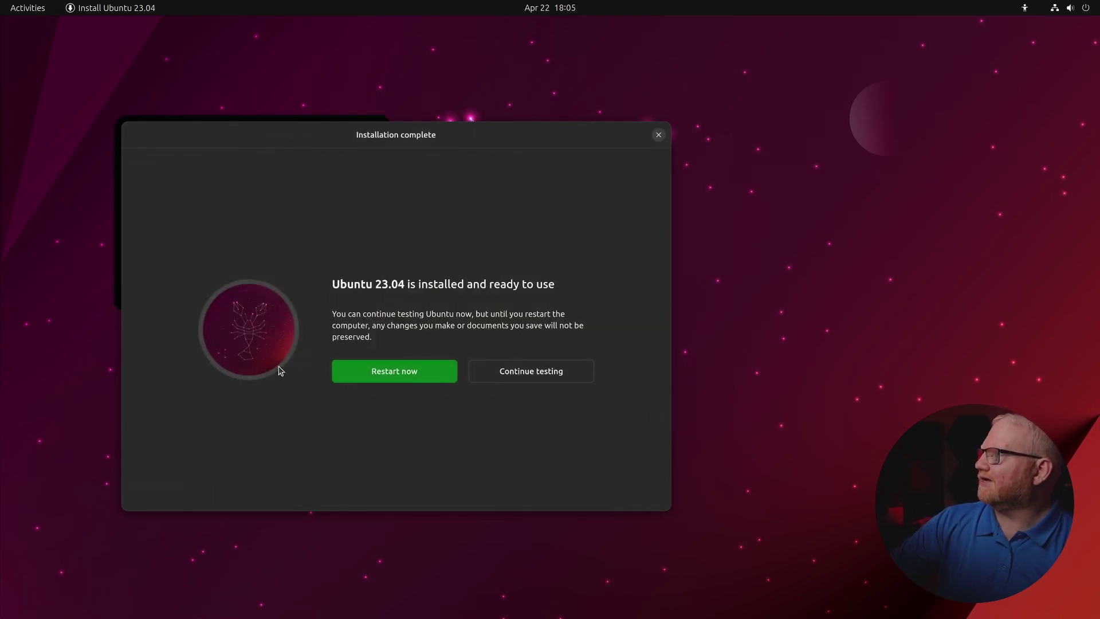
Step: Restart into the newly installed Ubuntu and set its display scale to 200 %
{"action": "left_click", "coordinate": [437, 373]}
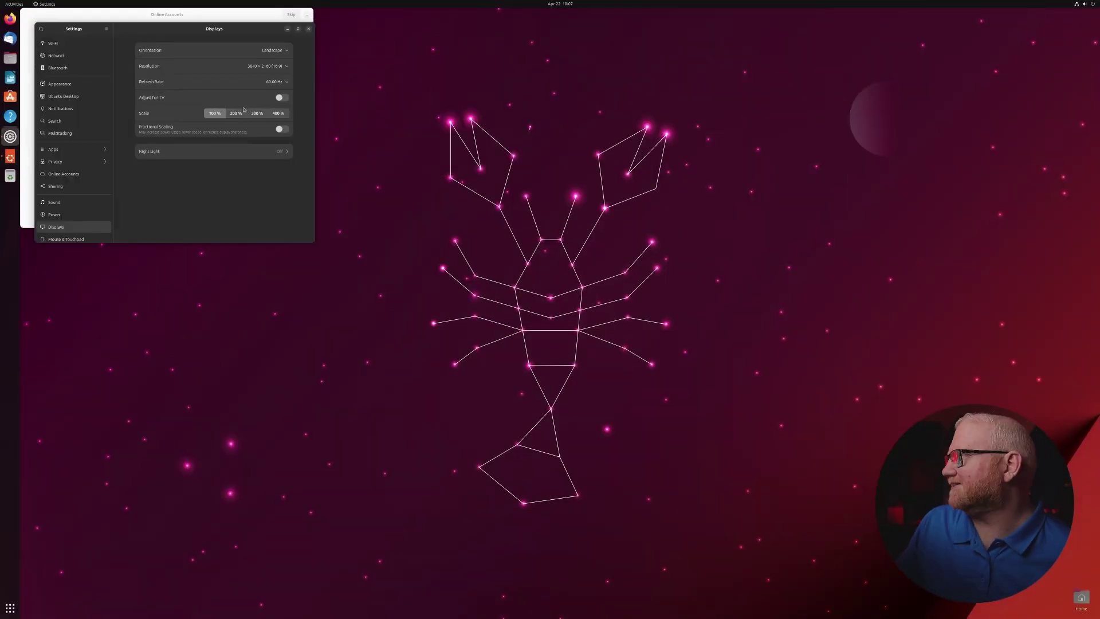
{"action": "left_click", "coordinate": [243, 111]}
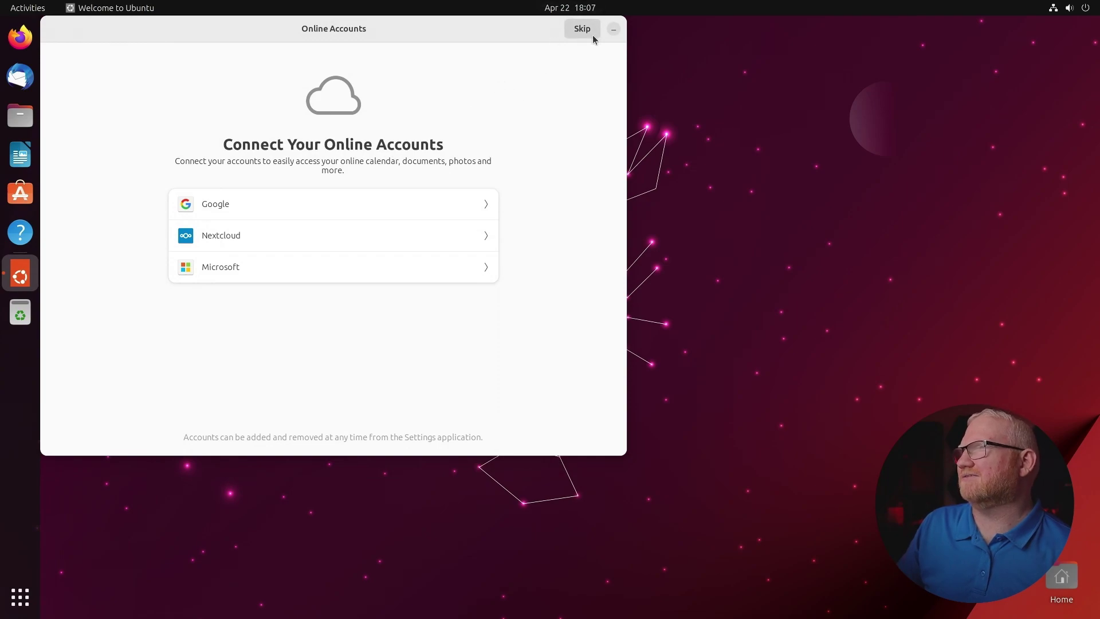
Step: Find Terminal by searching the desktop's applications for termi and open it
{"action": "left_click", "coordinate": [750, 80]}
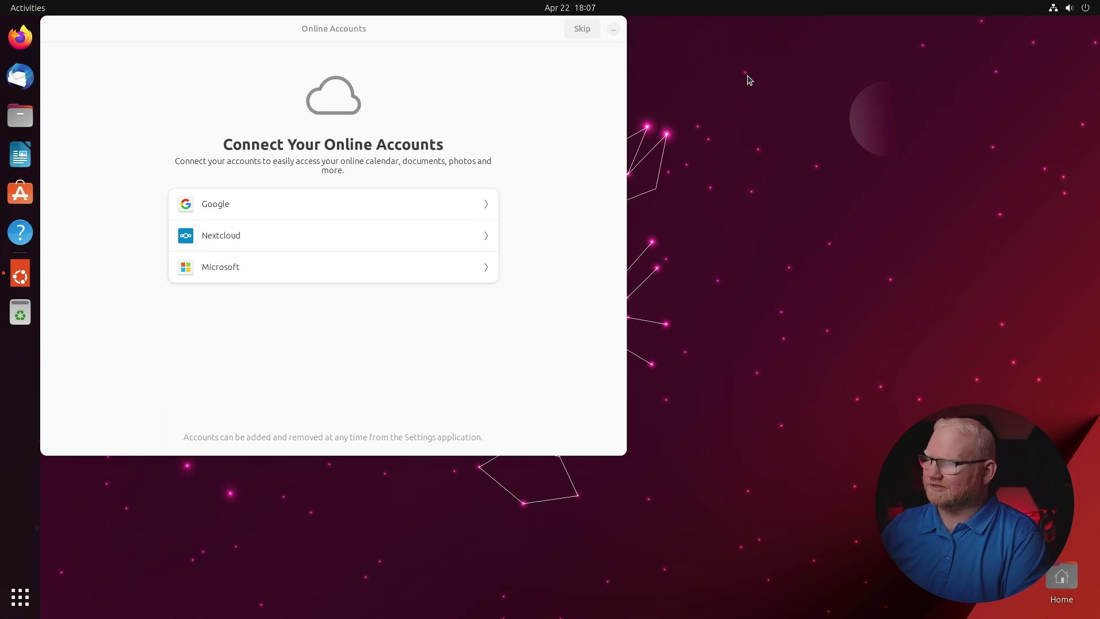
{"action": "key", "text": "super"}
{"action": "type", "text": "ter"}
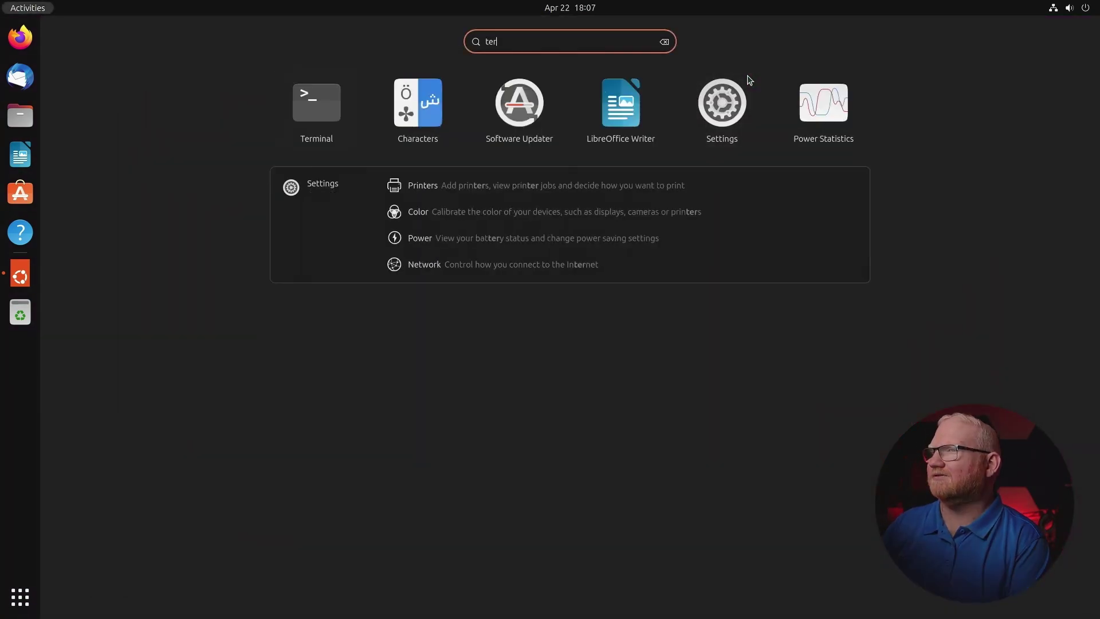
{"action": "type", "text": "mi"}
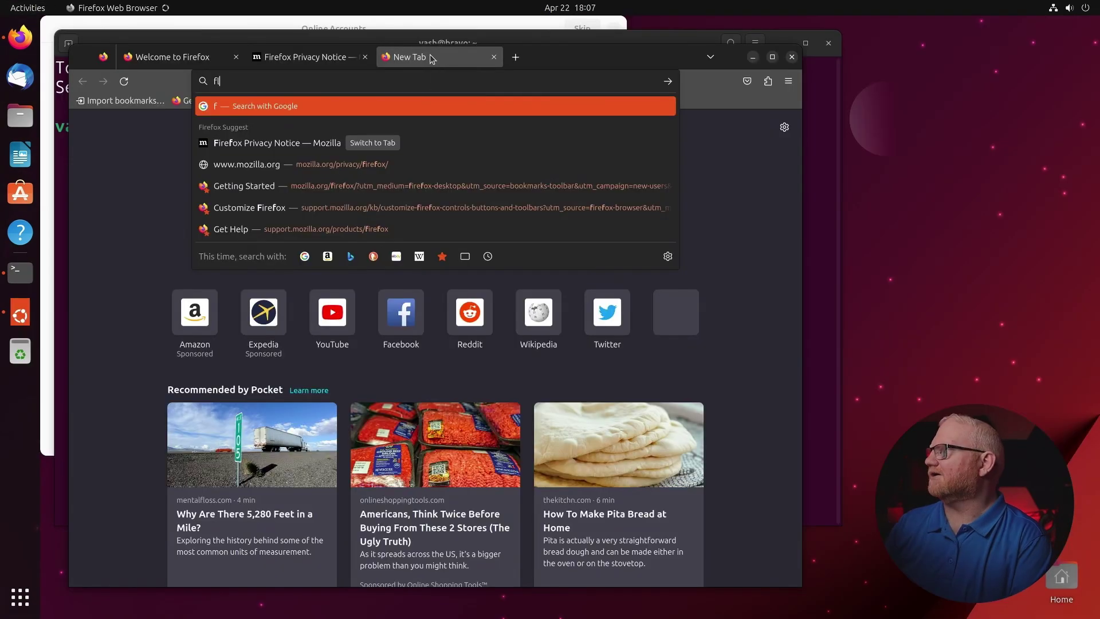
Step: Search the web for flatpak install, open Flatpak's Ubuntu setup page, and copy the sudo apt install flatpak command
{"action": "type", "text": "atpak install"}
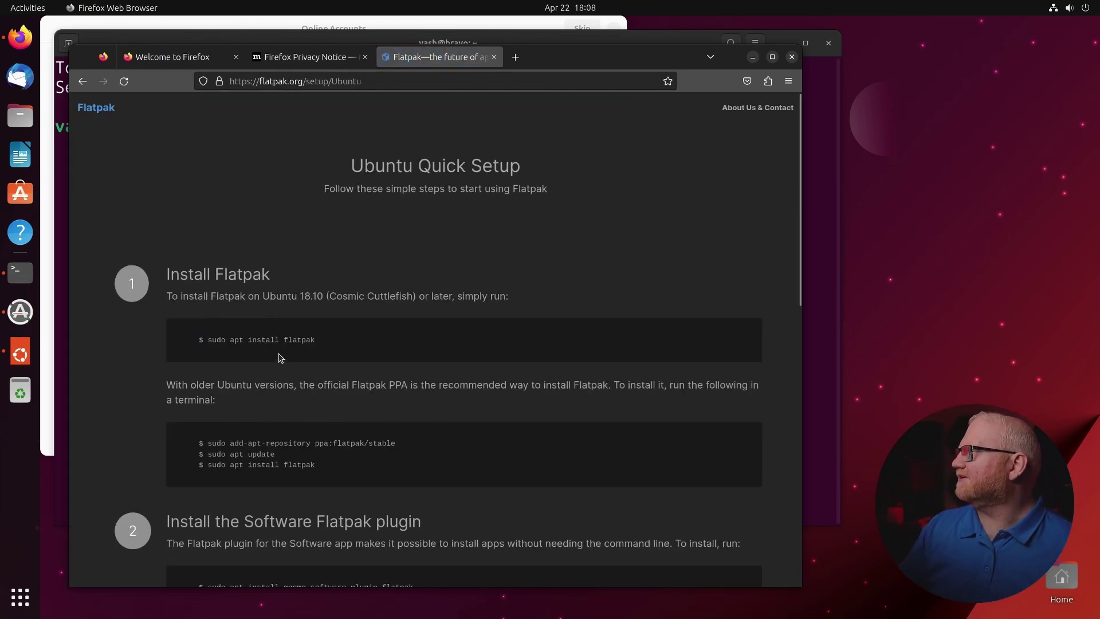
{"action": "triple_click", "coordinate": [287, 341]}
{"action": "right_click", "coordinate": [298, 354]}
{"action": "left_click", "coordinate": [316, 353]}
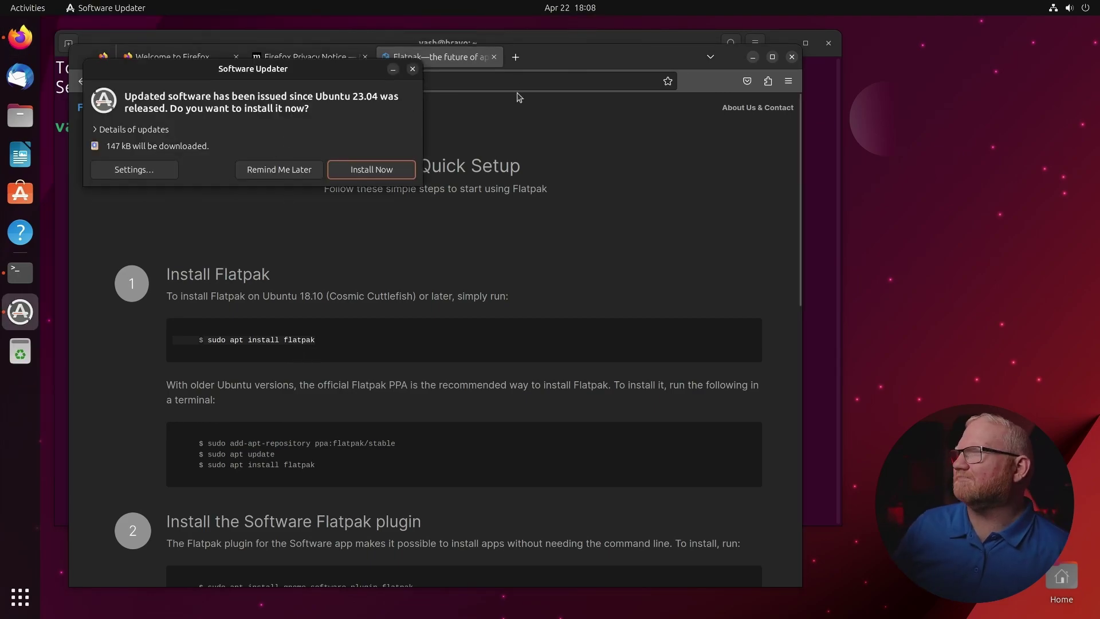
Step: Install Flatpak by running the copied sudo apt install flatpak command in Terminal and accepting the installation
{"action": "left_click", "coordinate": [556, 50]}
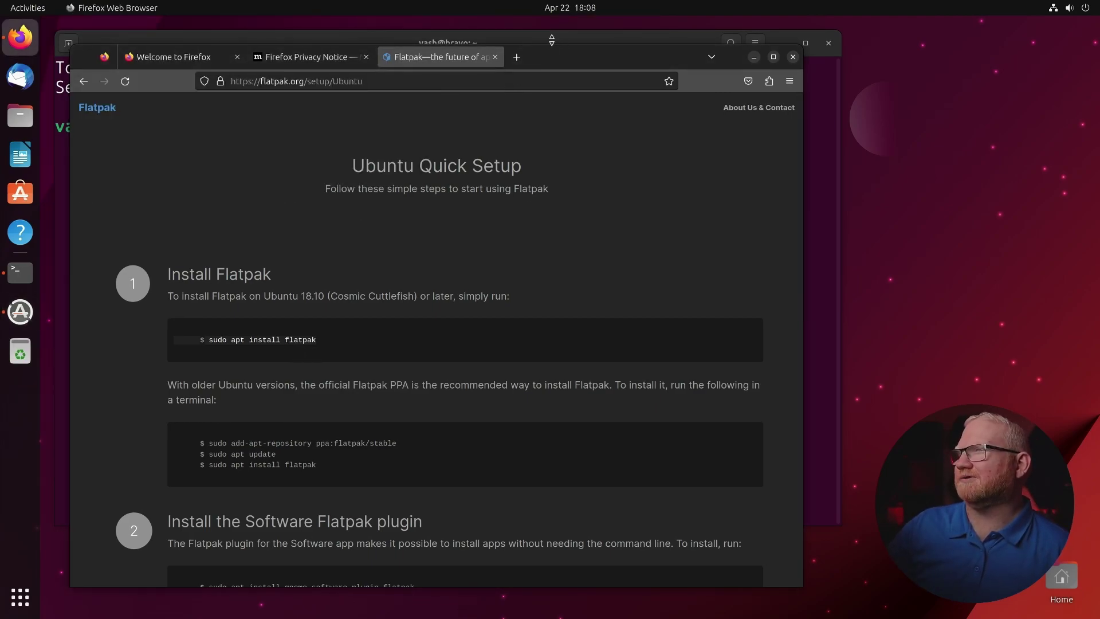
{"action": "left_click_drag", "start_coordinate": [546, 63], "coordinate": [645, 122]}
{"action": "left_click", "coordinate": [469, 131]}
{"action": "key", "text": "ctrl+shift+v"}
{"action": "key", "text": "Return"}
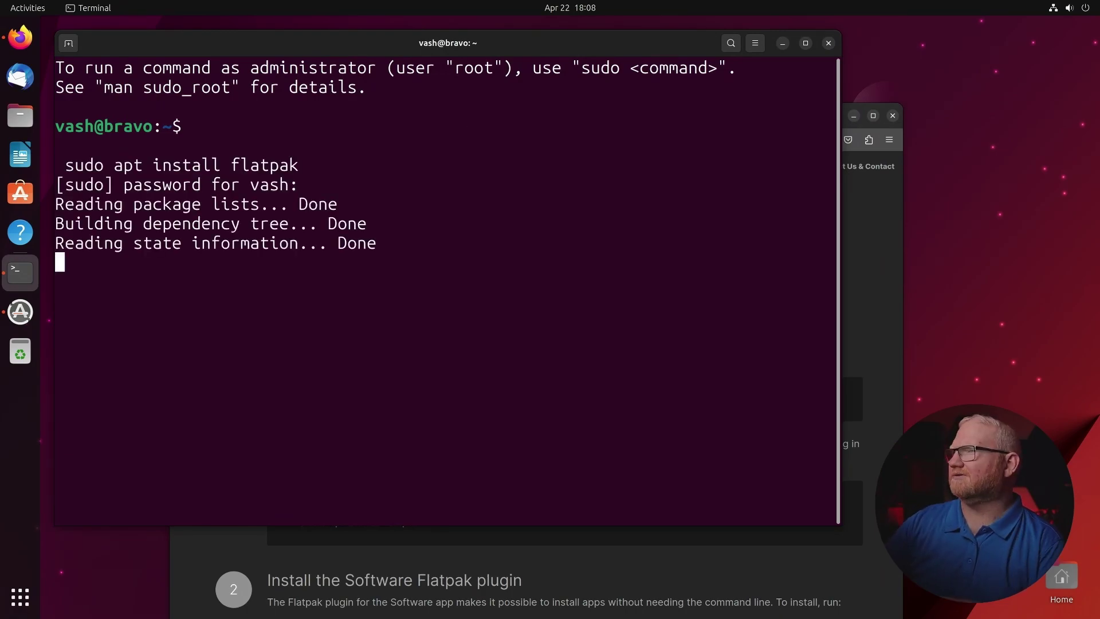
{"action": "key", "text": "Return"}
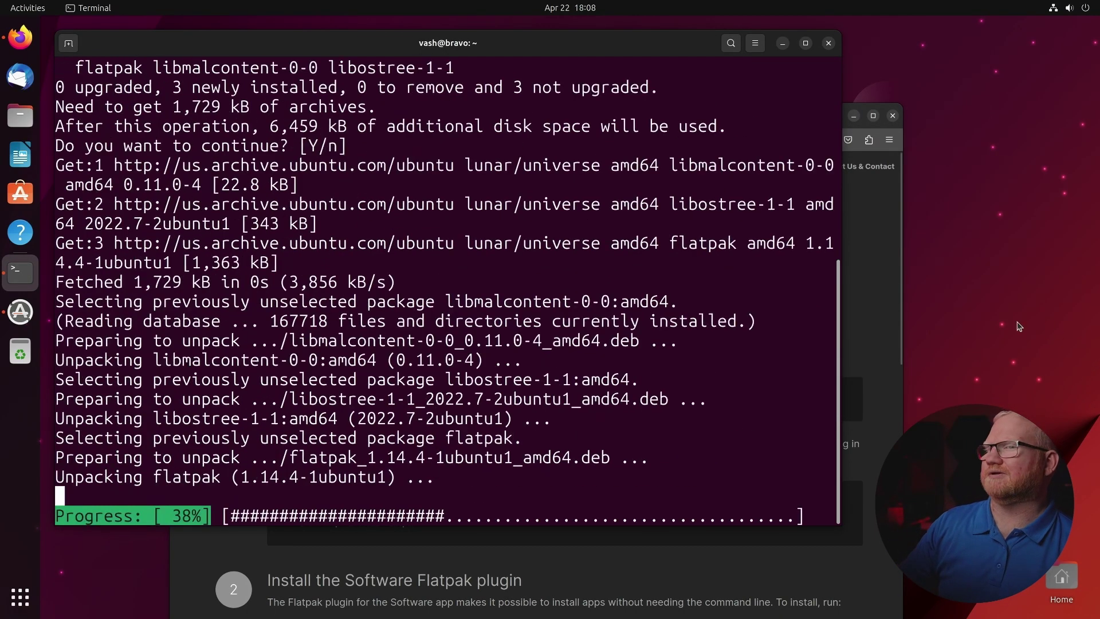
Step: Install the Software Flatpak plugin by running the setup page's sudo apt install gnome-software-plugin-flatpak command in Terminal, accepting the installation
{"action": "left_click", "coordinate": [869, 231]}
{"action": "scroll", "coordinate": [375, 390], "scroll_direction": "down", "scroll_amount": 2}
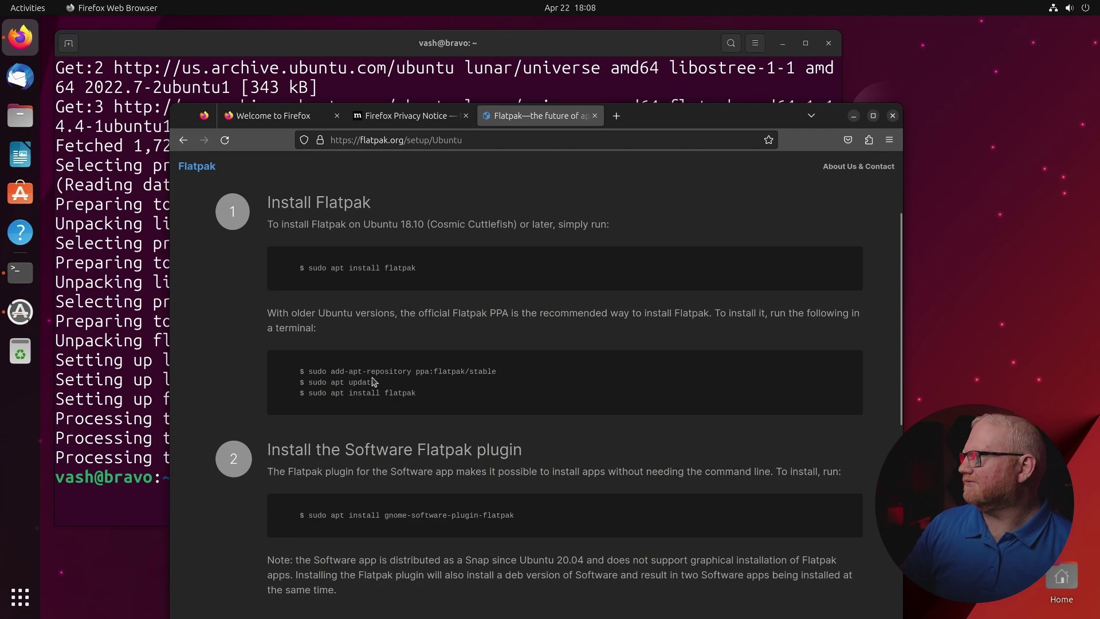
{"action": "scroll", "coordinate": [415, 369], "scroll_direction": "down", "scroll_amount": 2}
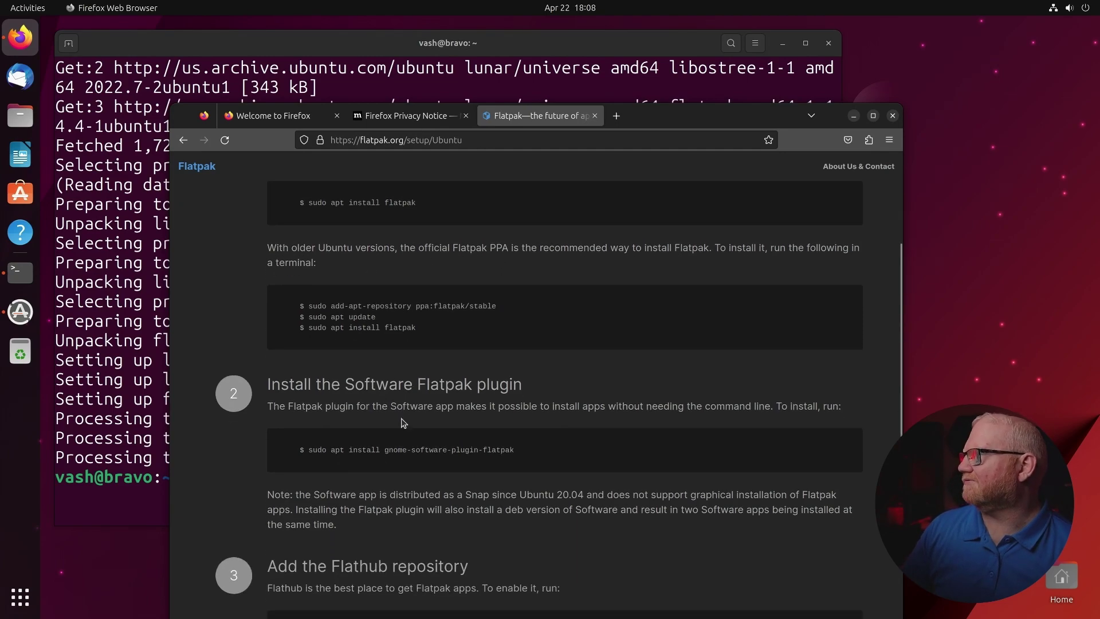
{"action": "triple_click", "coordinate": [393, 452]}
{"action": "right_click", "coordinate": [393, 452]}
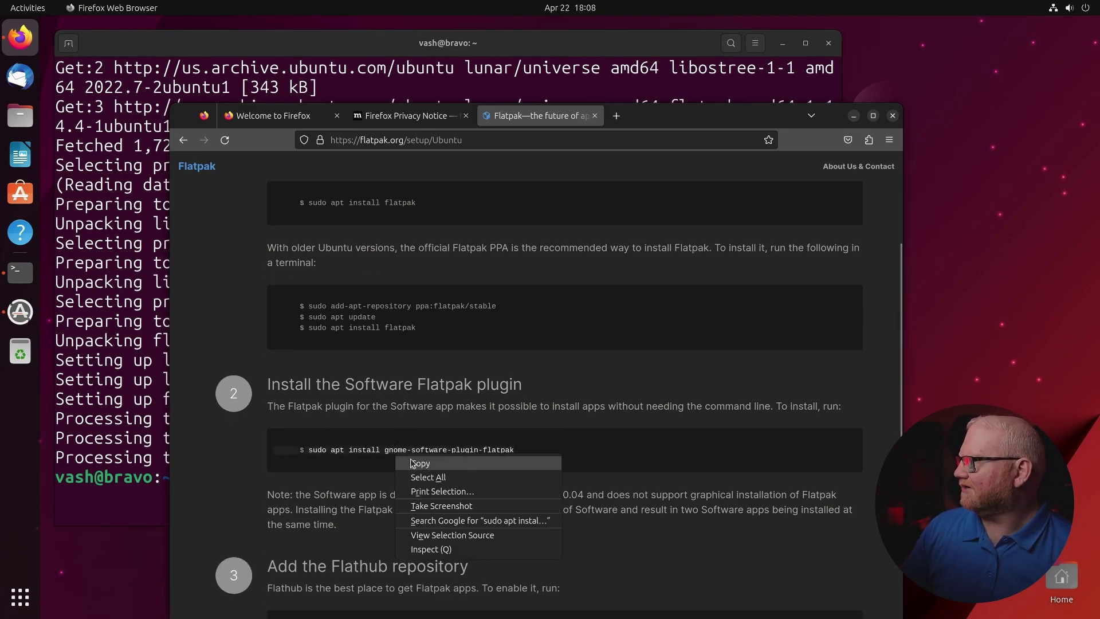
{"action": "left_click", "coordinate": [416, 470]}
{"action": "left_click", "coordinate": [118, 425]}
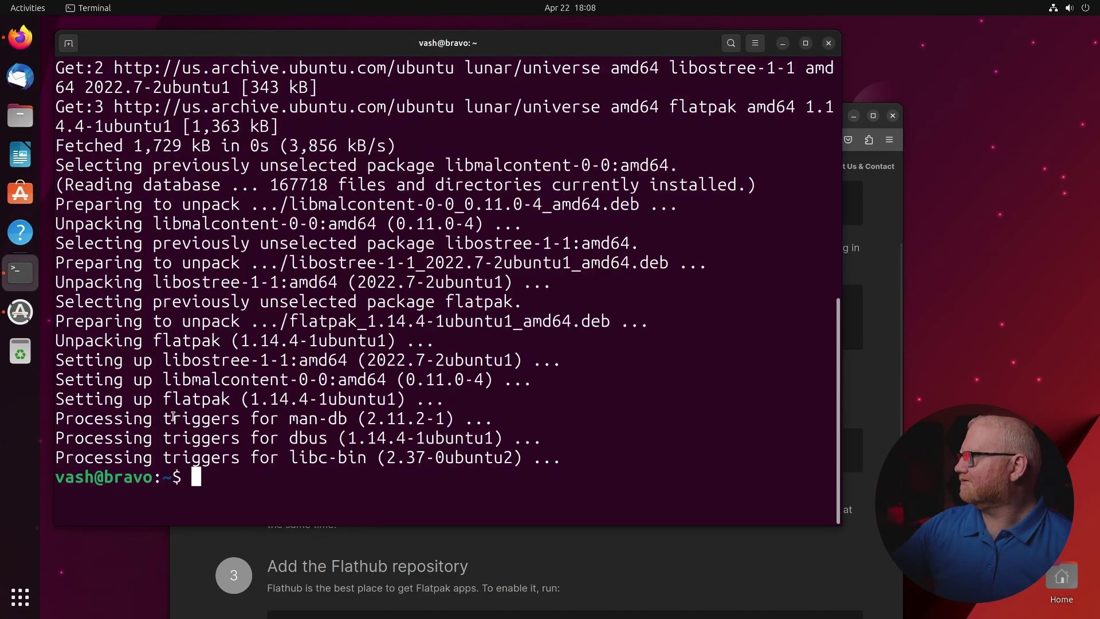
{"action": "key", "text": "ctrl+shift+v"}
{"action": "key", "text": "Return"}
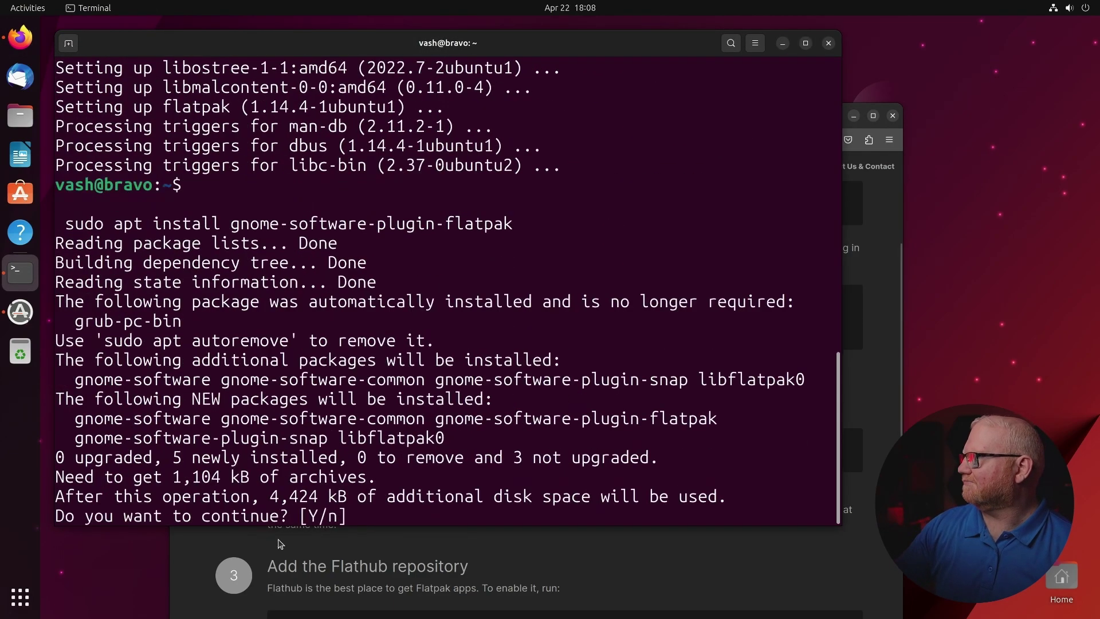
{"action": "key", "text": "Return"}
{"action": "left_click", "coordinate": [271, 539]}
{"action": "triple_click", "coordinate": [407, 368]}
{"action": "right_click", "coordinate": [406, 369]}
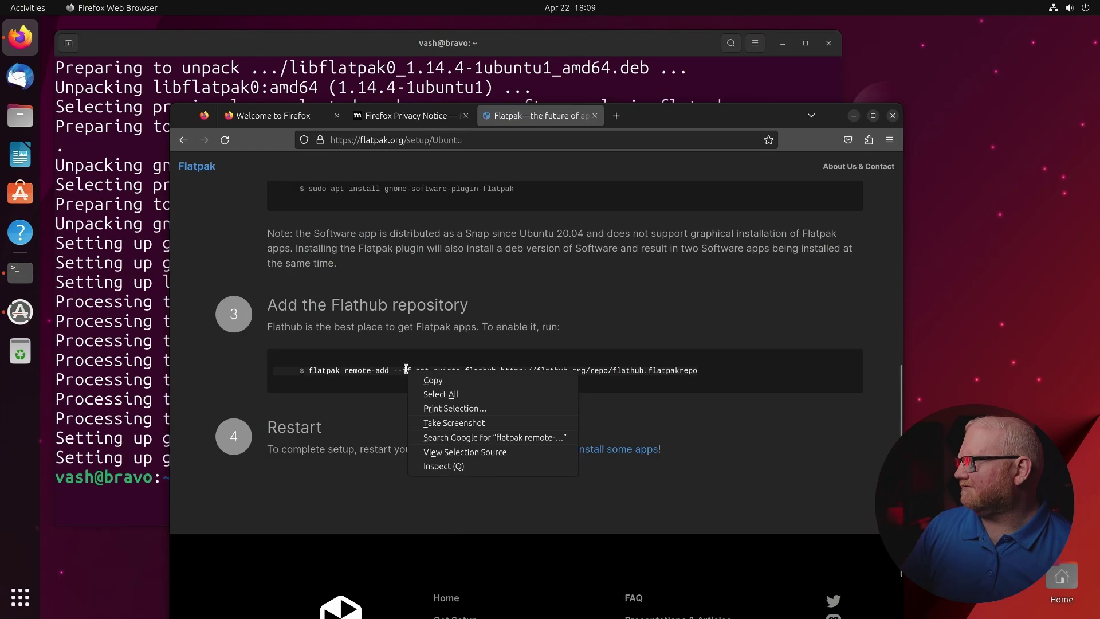
{"action": "left_click", "coordinate": [427, 381]}
{"action": "left_click", "coordinate": [136, 439]}
{"action": "key", "text": "ctrl+shift+v"}
{"action": "key", "text": "Return"}
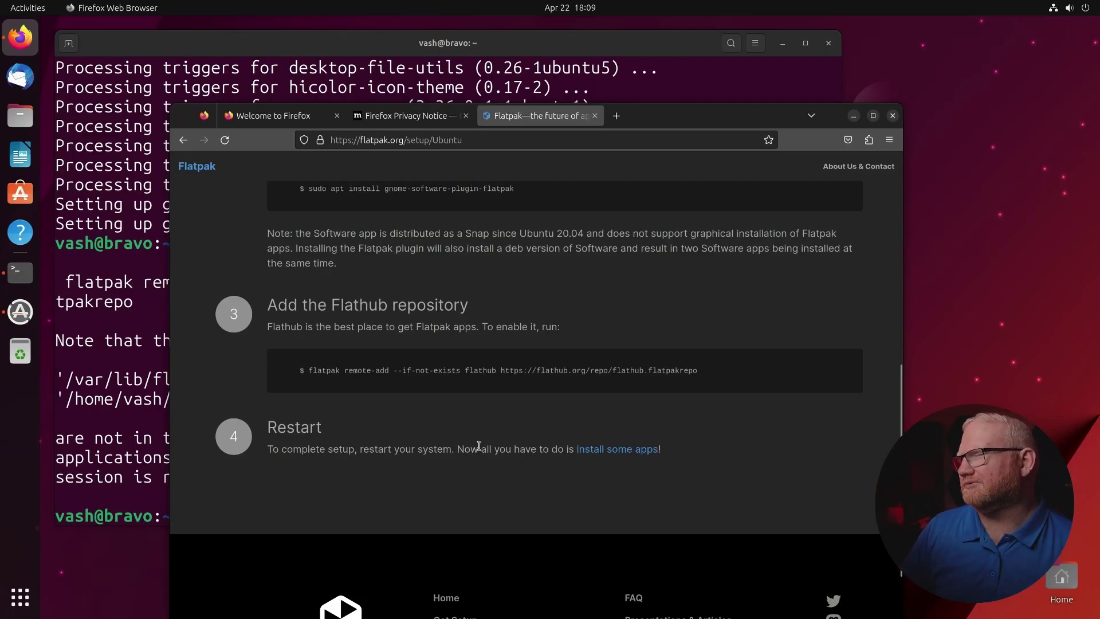
Step: Close Terminal and install the software updates offered for Ubuntu 23.04, then dismiss Software Updater
{"action": "left_click", "coordinate": [387, 66]}
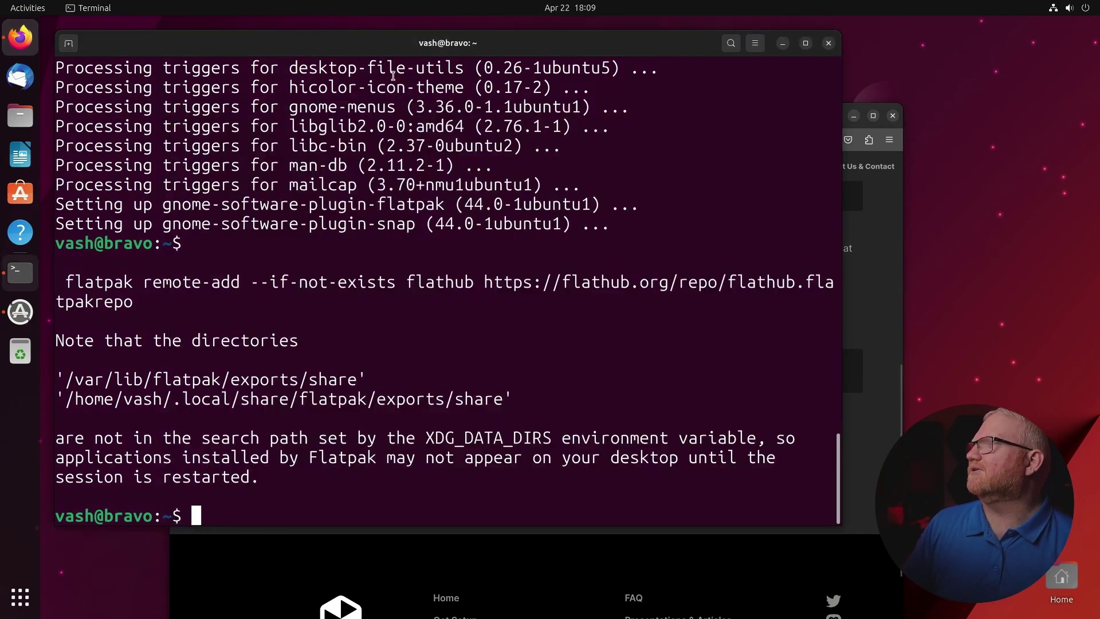
{"action": "left_click", "coordinate": [829, 44]}
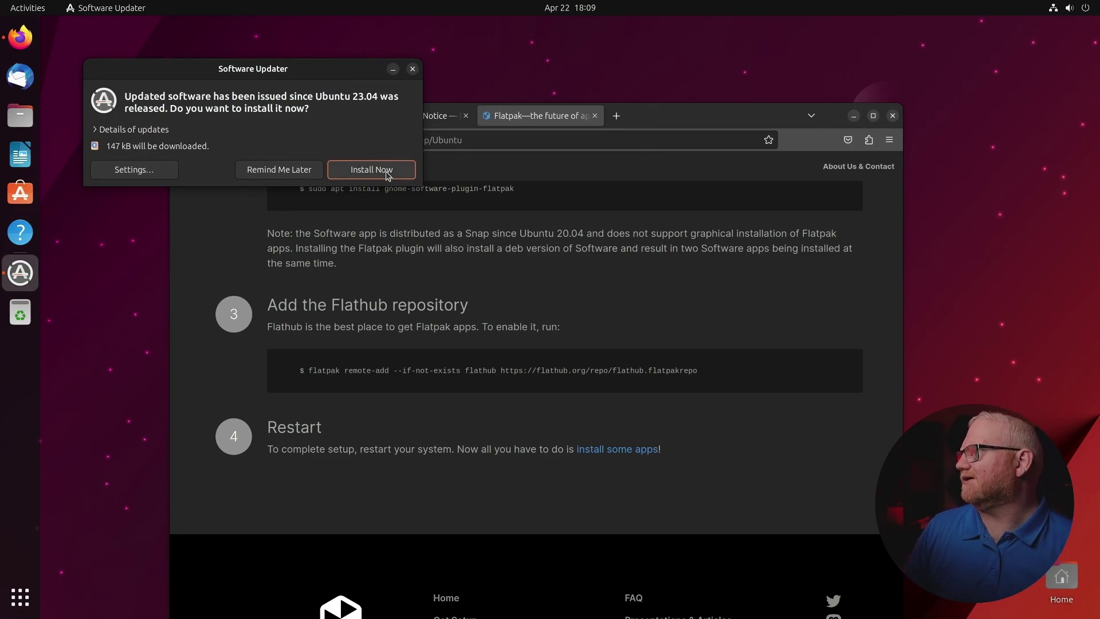
{"action": "left_click", "coordinate": [376, 170]}
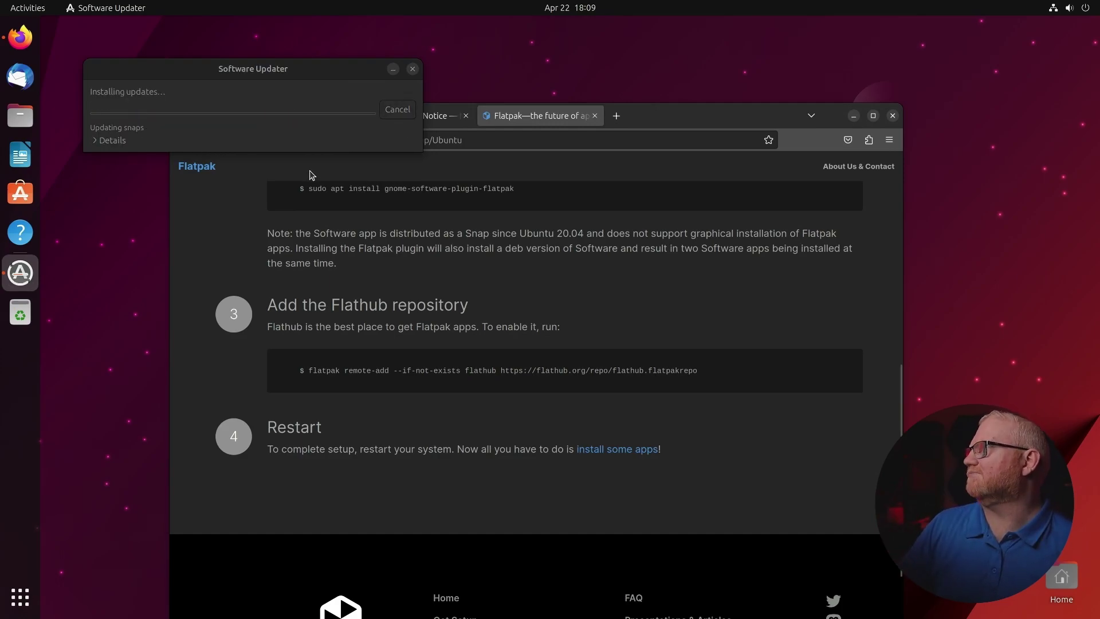
{"action": "left_click", "coordinate": [381, 129]}
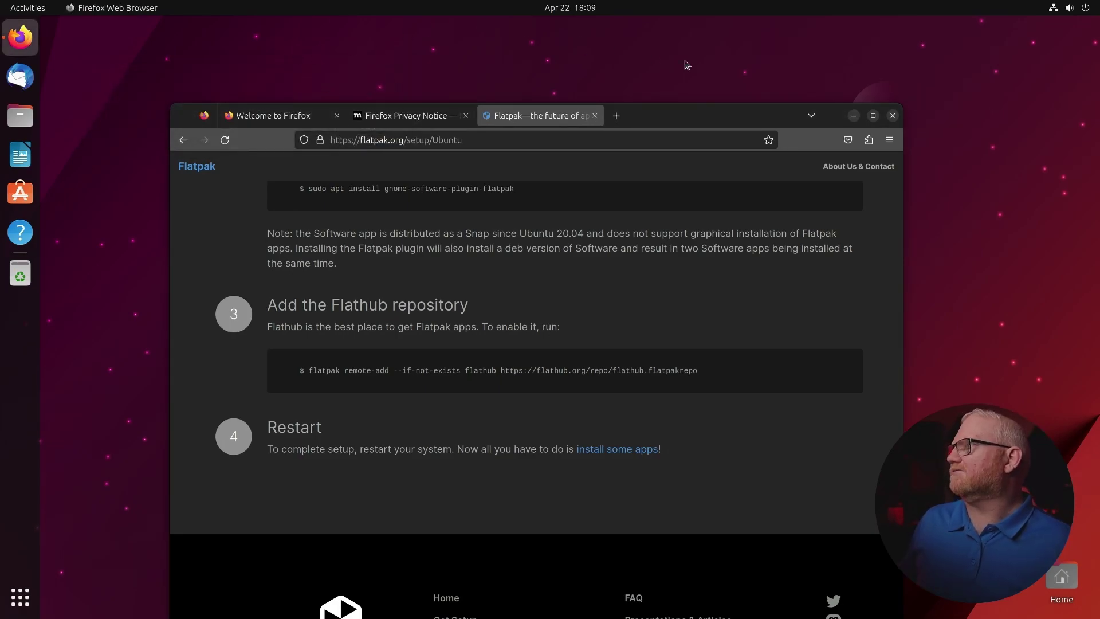
Step: Close Firefox and restart the system to complete the Flatpak setup
{"action": "left_click", "coordinate": [892, 116]}
{"action": "left_click", "coordinate": [1085, 6]}
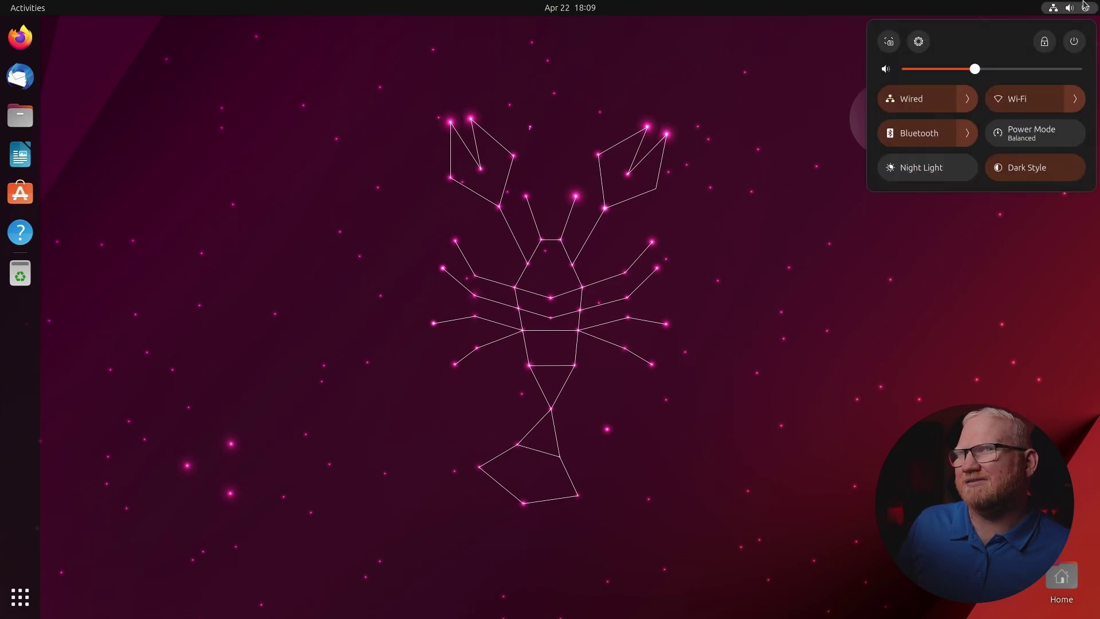
{"action": "left_click", "coordinate": [1074, 41]}
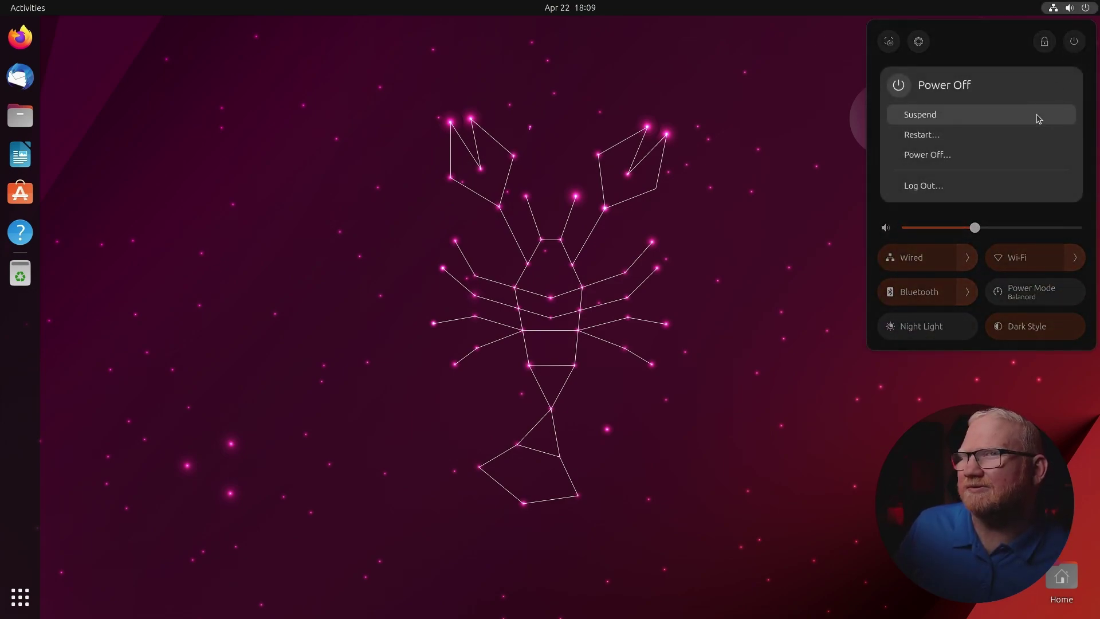
{"action": "left_click", "coordinate": [957, 137]}
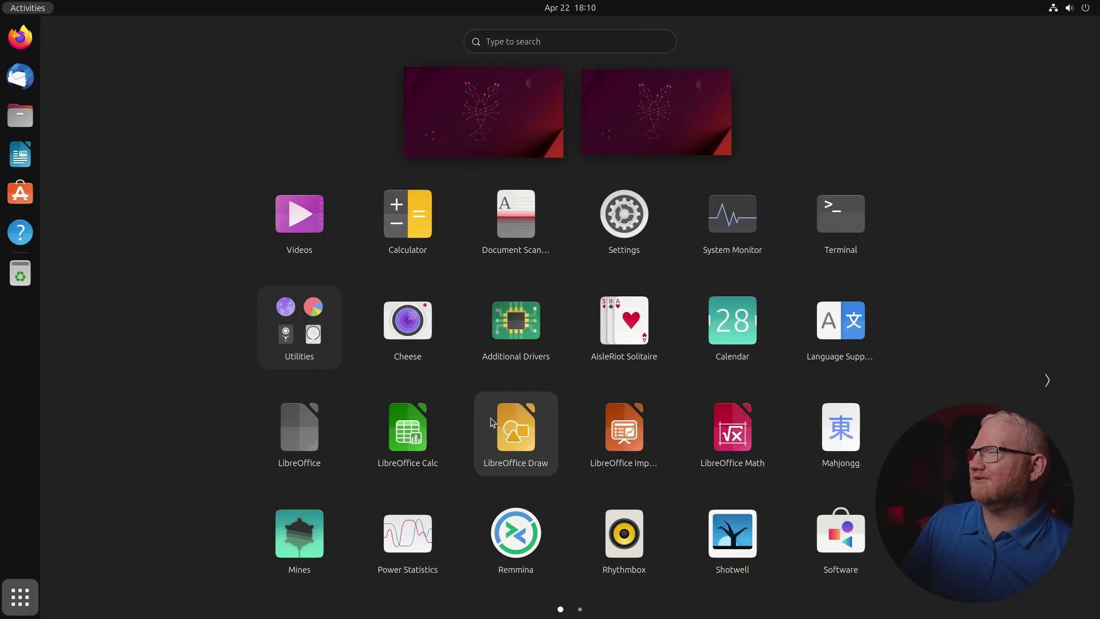
Step: Browse the installed applications and turn off Wi-Fi and Bluetooth in the quick settings
{"action": "scroll", "coordinate": [491, 422], "scroll_direction": "down", "scroll_amount": 1}
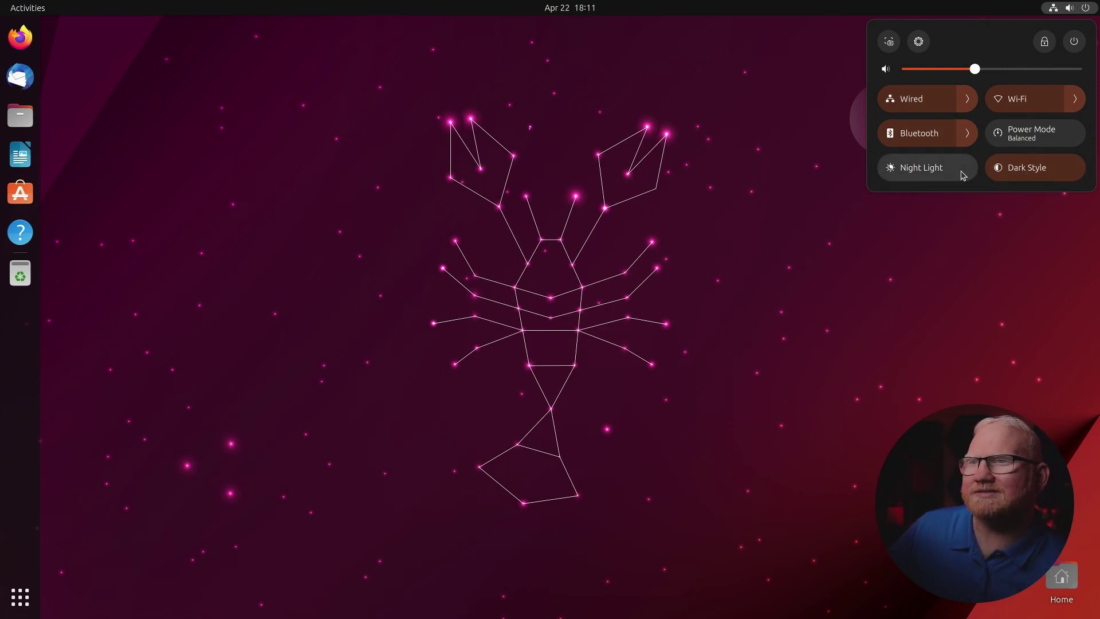
{"action": "left_click", "coordinate": [963, 175]}
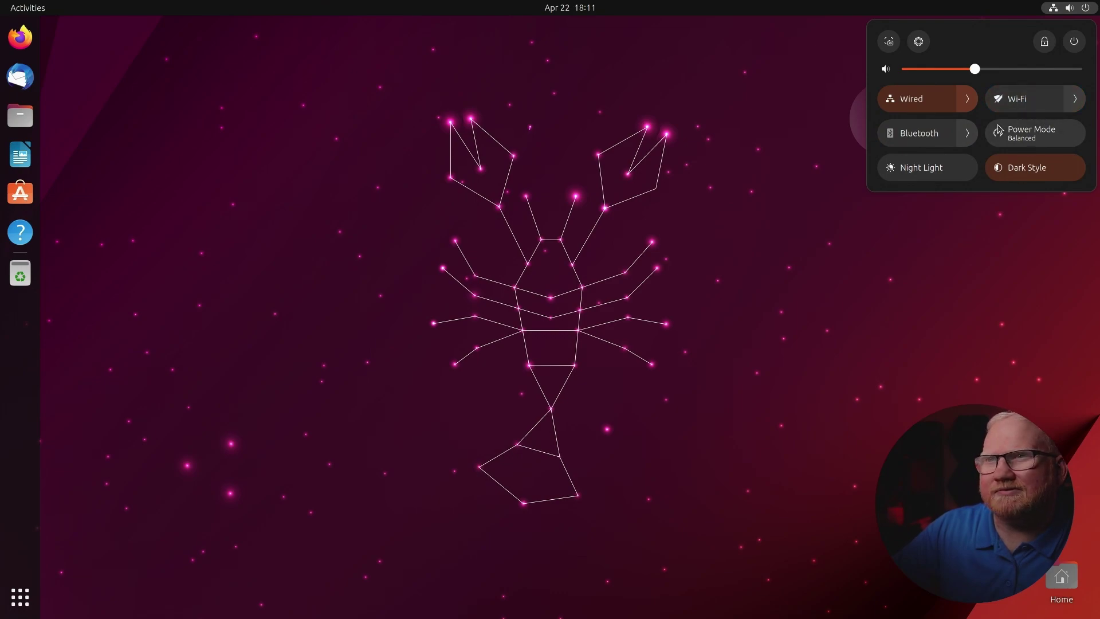
{"action": "left_click", "coordinate": [999, 6]}
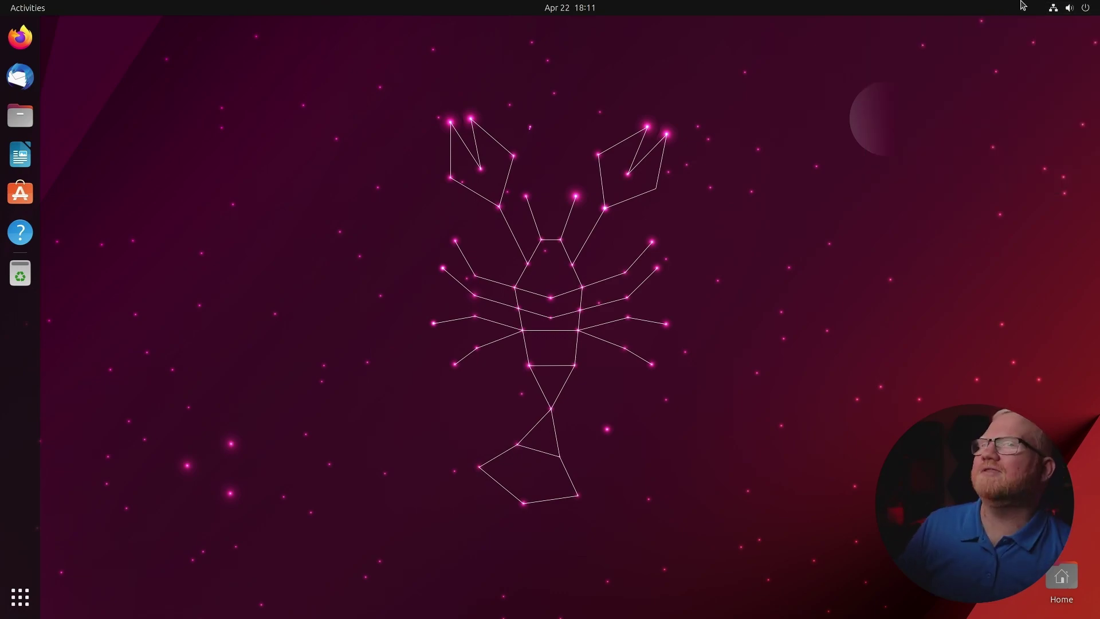
Step: Capture a screenshot of the selected desktop area, enlarged to enclose the whole lobster constellation
{"action": "left_click", "coordinate": [1061, 5]}
{"action": "left_click", "coordinate": [890, 40]}
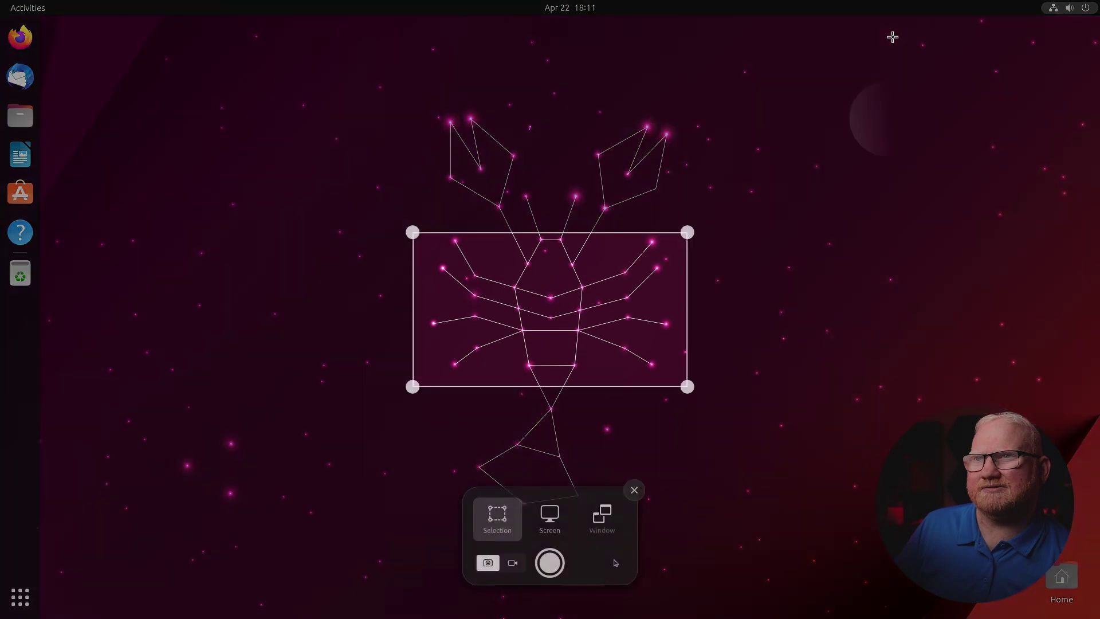
{"action": "left_click_drag", "start_coordinate": [447, 180], "coordinate": [480, 208]}
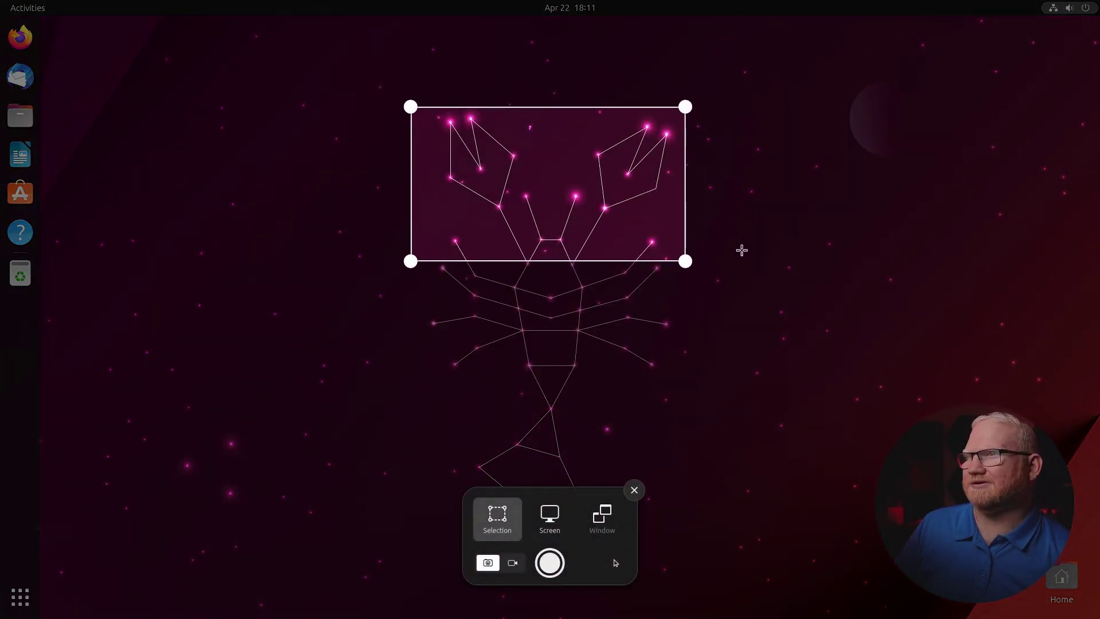
{"action": "left_click_drag", "start_coordinate": [368, 63], "coordinate": [746, 499]}
{"action": "key", "text": "Return"}
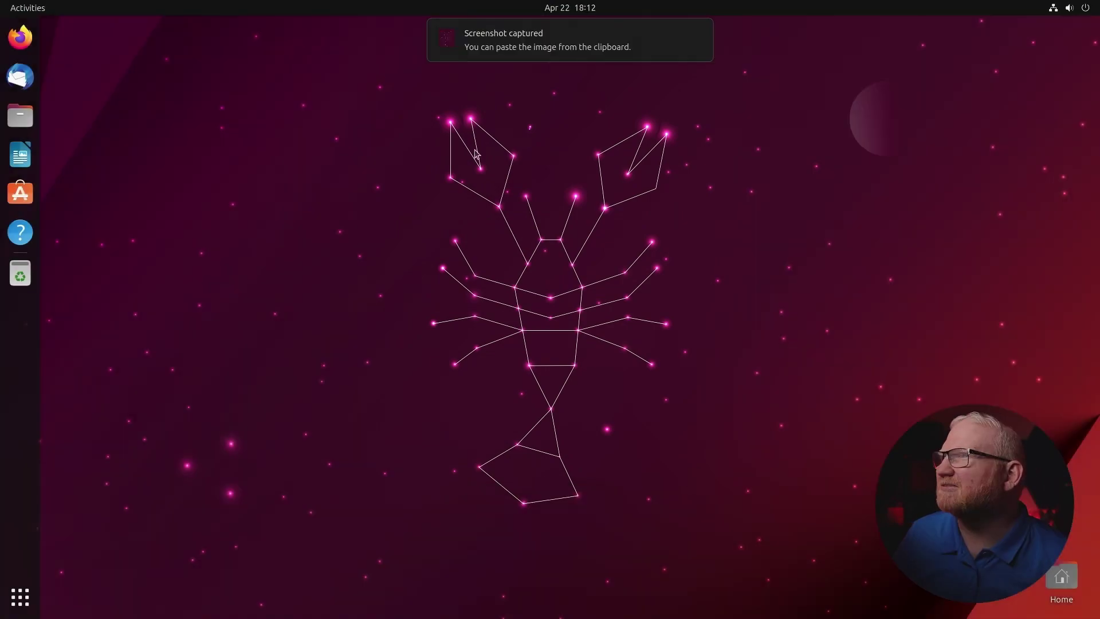
{"action": "mouse_move", "coordinate": [527, 78]}
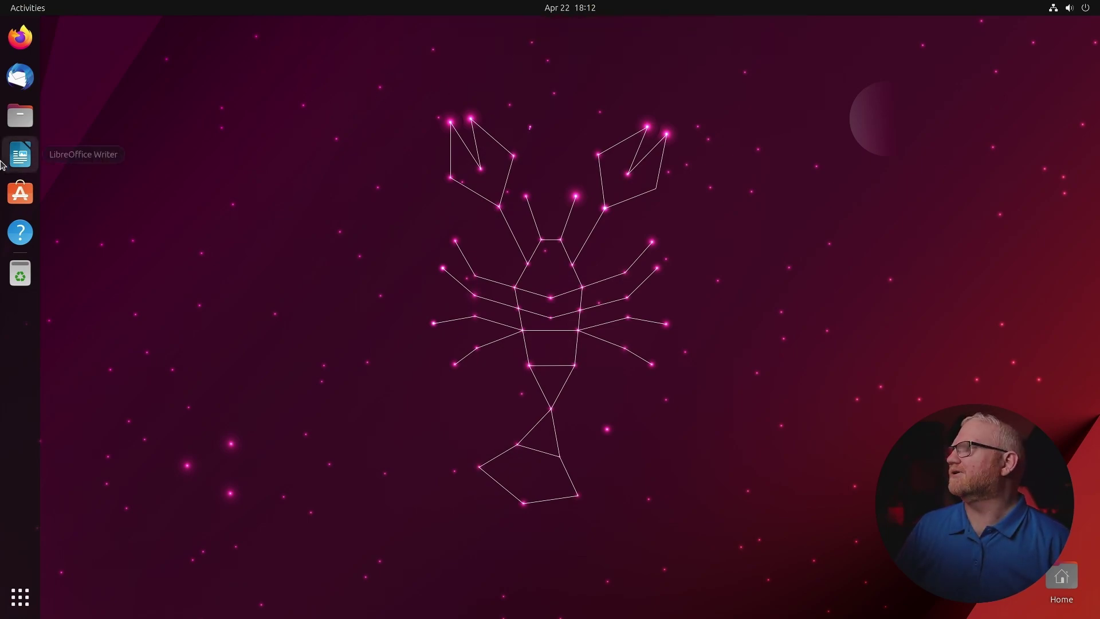
Step: Find the captured image in the Screenshots folder under Pictures in Files
{"action": "left_click", "coordinate": [28, 113]}
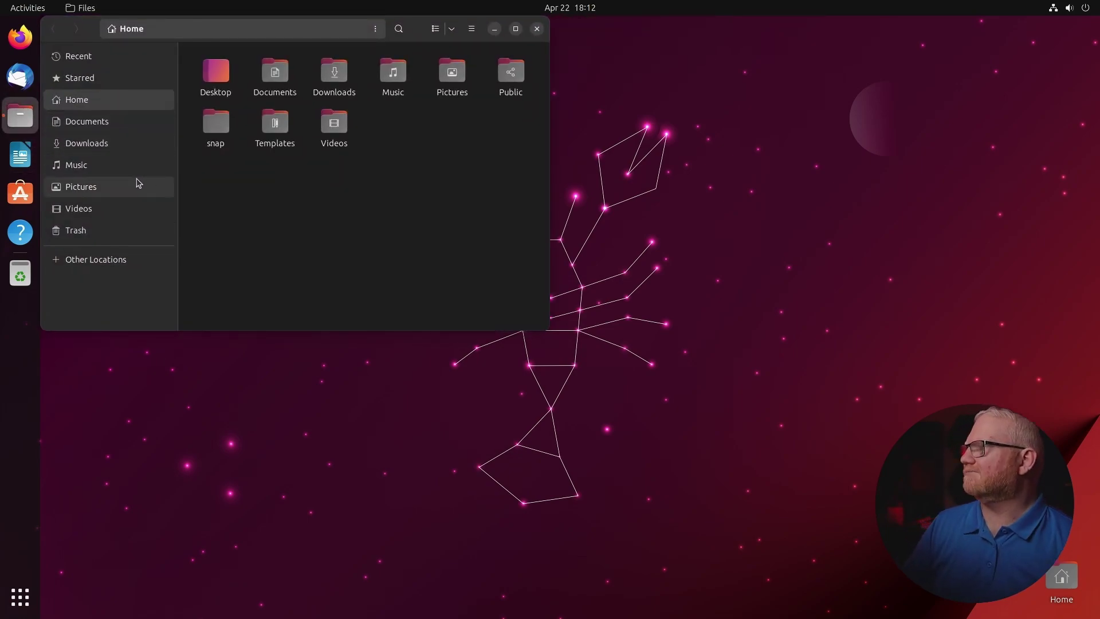
{"action": "left_click", "coordinate": [138, 184]}
{"action": "double_click", "coordinate": [217, 69]}
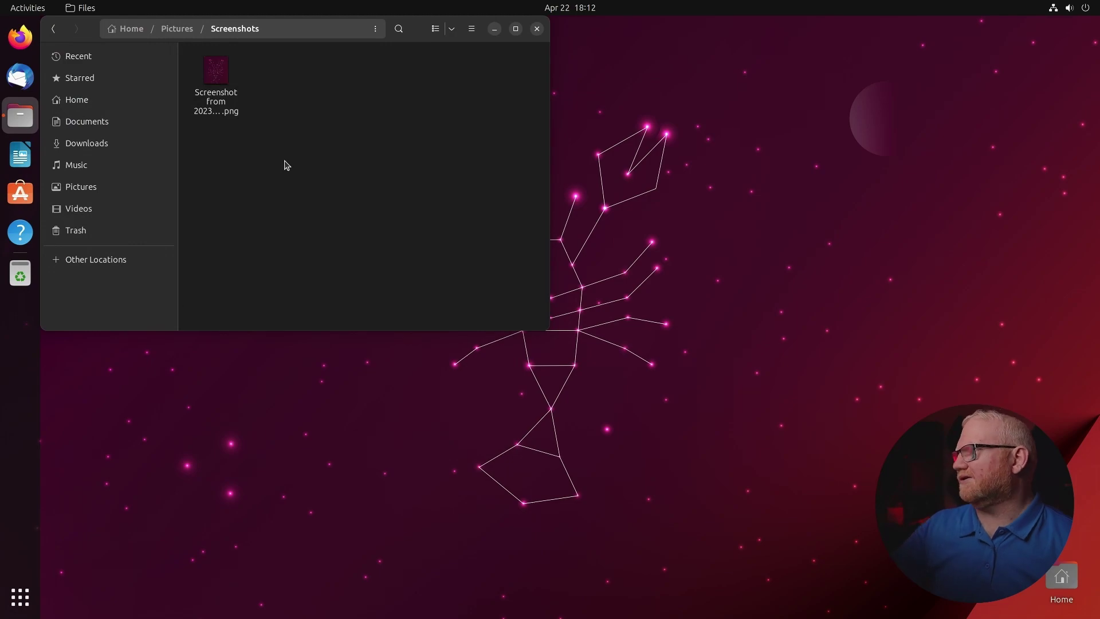
Step: Paste the captured screenshot from the clipboard into the Documents folder and close Files
{"action": "left_click", "coordinate": [101, 122]}
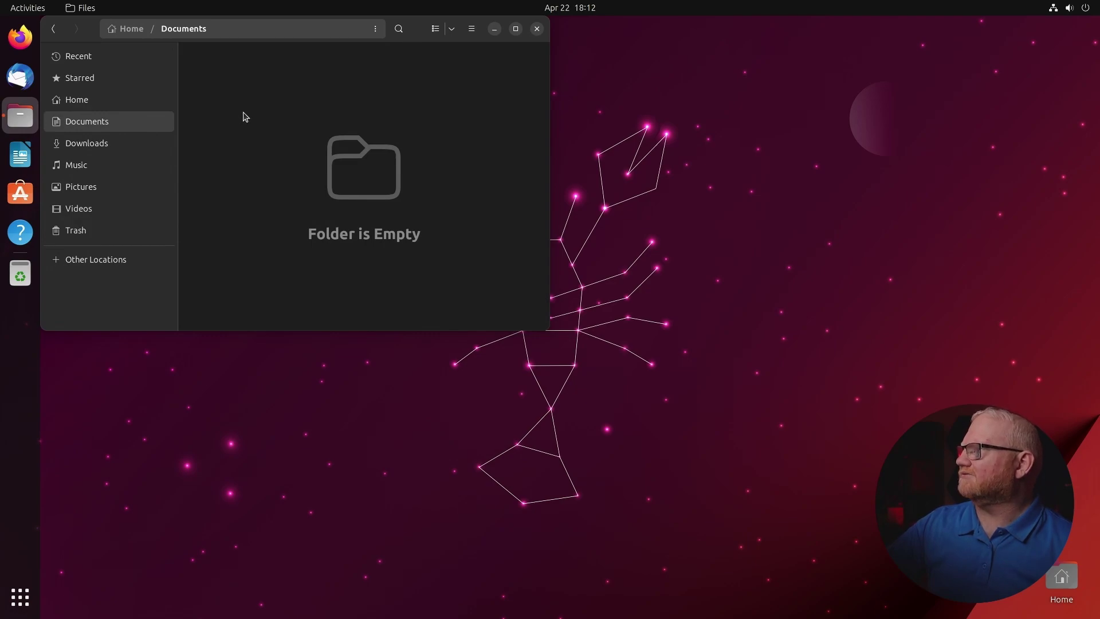
{"action": "key", "text": "ctrl+v"}
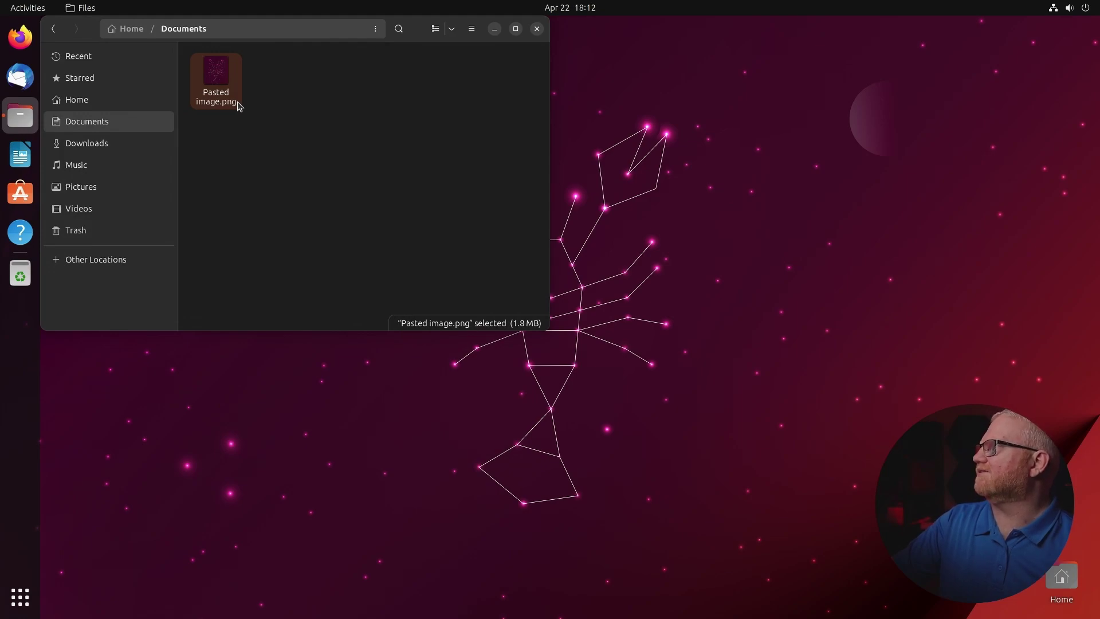
{"action": "key", "text": "ctrl+w"}
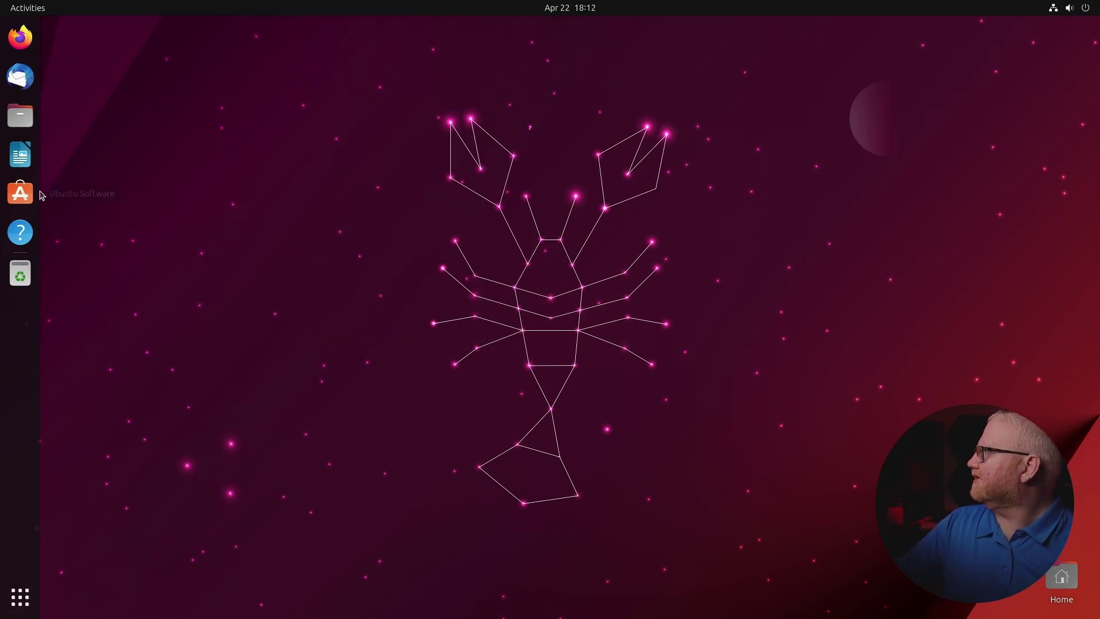
Step: Reopen Files to check the pasted image in Documents, close it, and view the desktop's calendar and notifications
{"action": "left_click", "coordinate": [26, 108]}
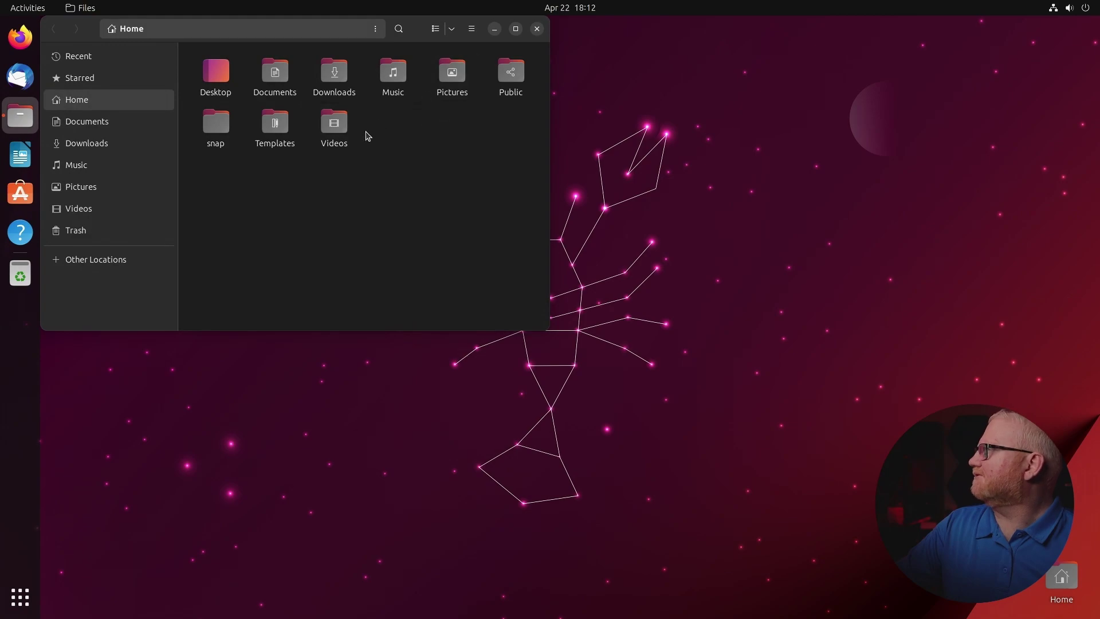
{"action": "left_click", "coordinate": [109, 127]}
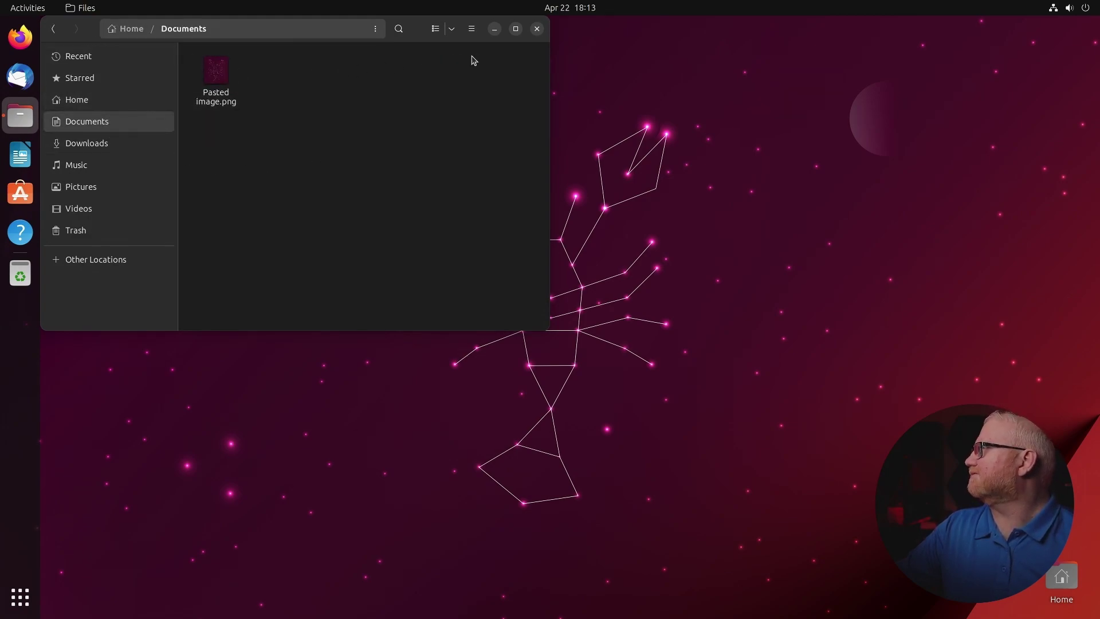
{"action": "left_click", "coordinate": [537, 28]}
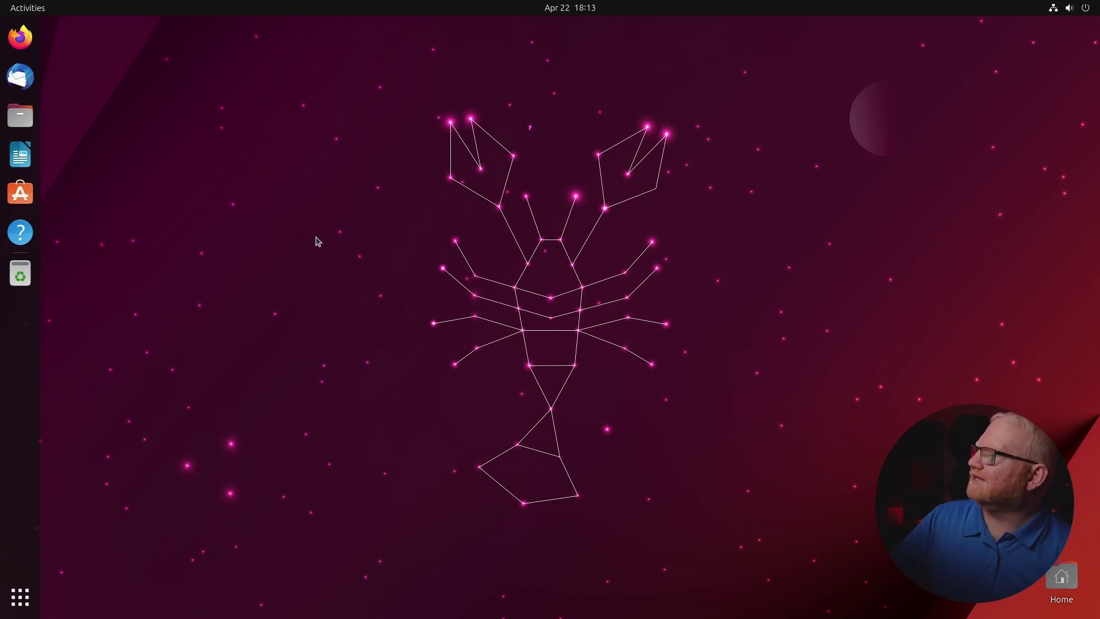
{"action": "left_click", "coordinate": [564, 8]}
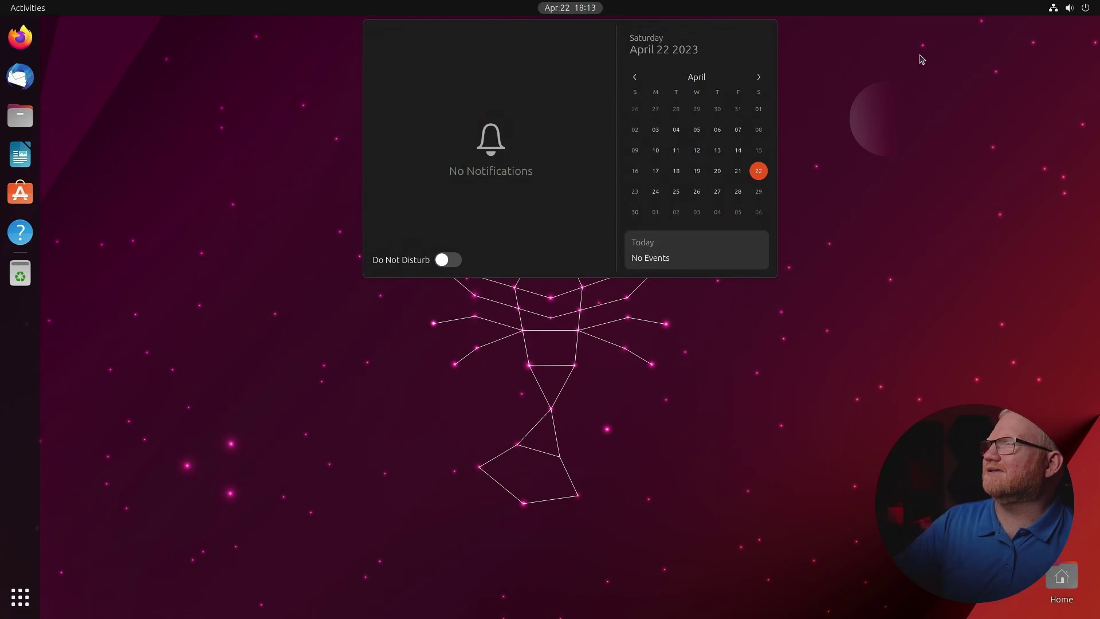
Step: Close the calendar panel, open the system Settings from the quick settings, and move its window toward the desktop's centre
{"action": "left_click", "coordinate": [958, 91]}
{"action": "left_click", "coordinate": [1081, 6]}
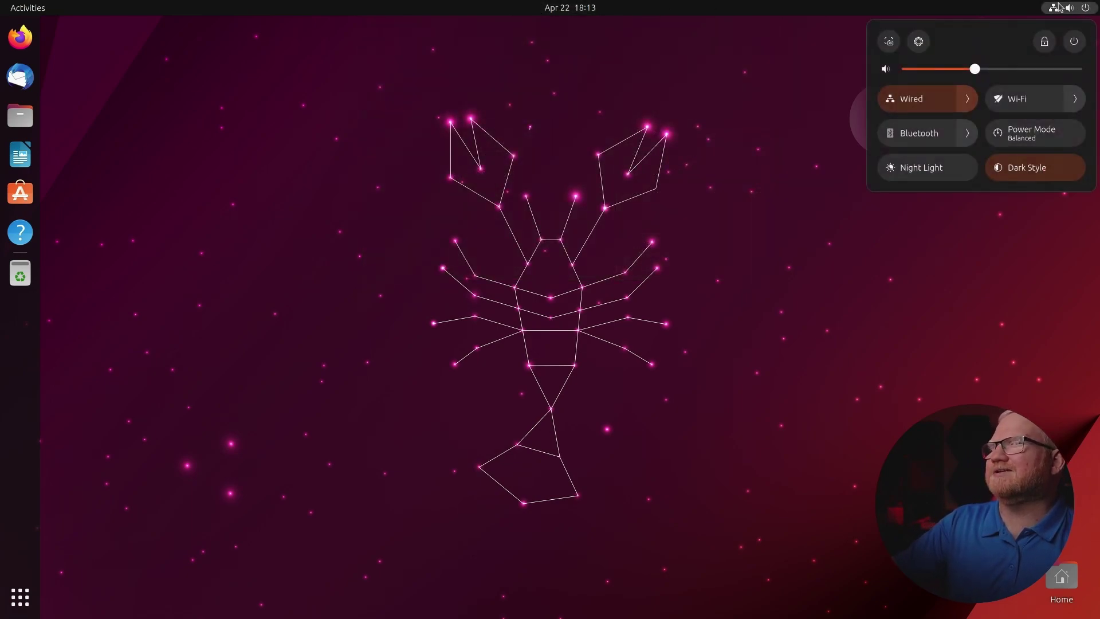
{"action": "left_click", "coordinate": [918, 41]}
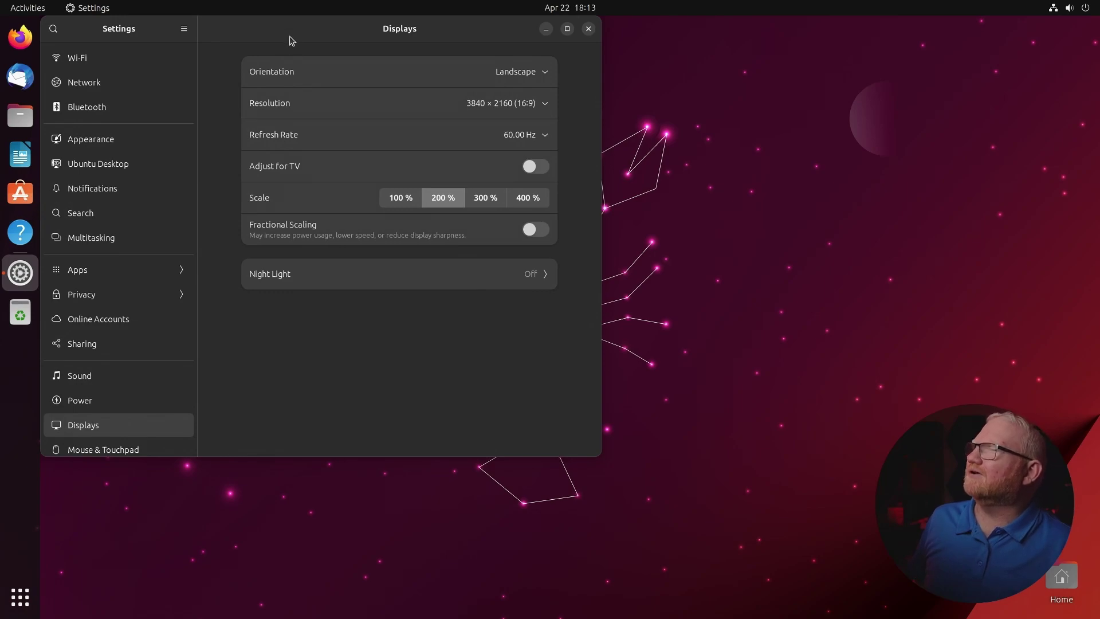
{"action": "left_click_drag", "start_coordinate": [291, 40], "coordinate": [440, 98]}
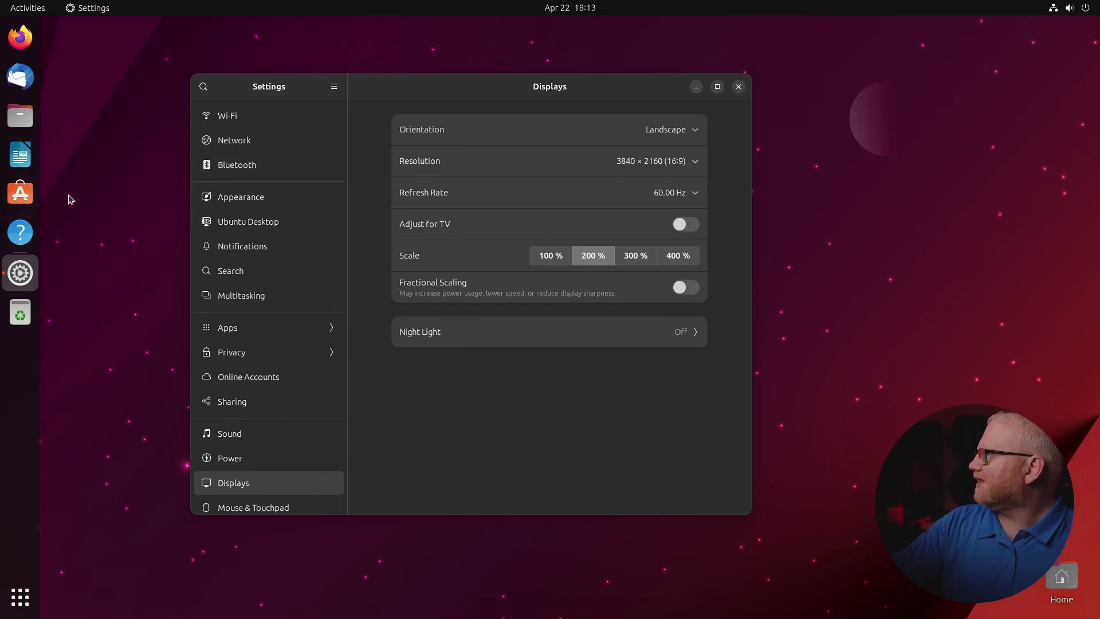
Step: Review the Ubuntu Desktop settings and the list of per-app notification settings
{"action": "left_click", "coordinate": [252, 222]}
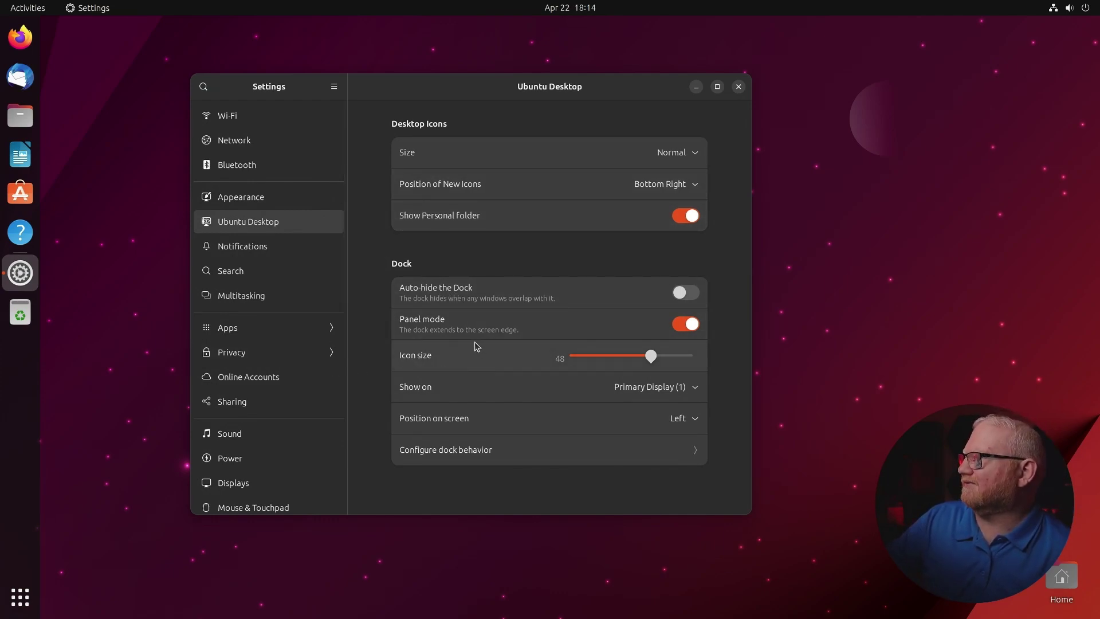
{"action": "left_click", "coordinate": [290, 249]}
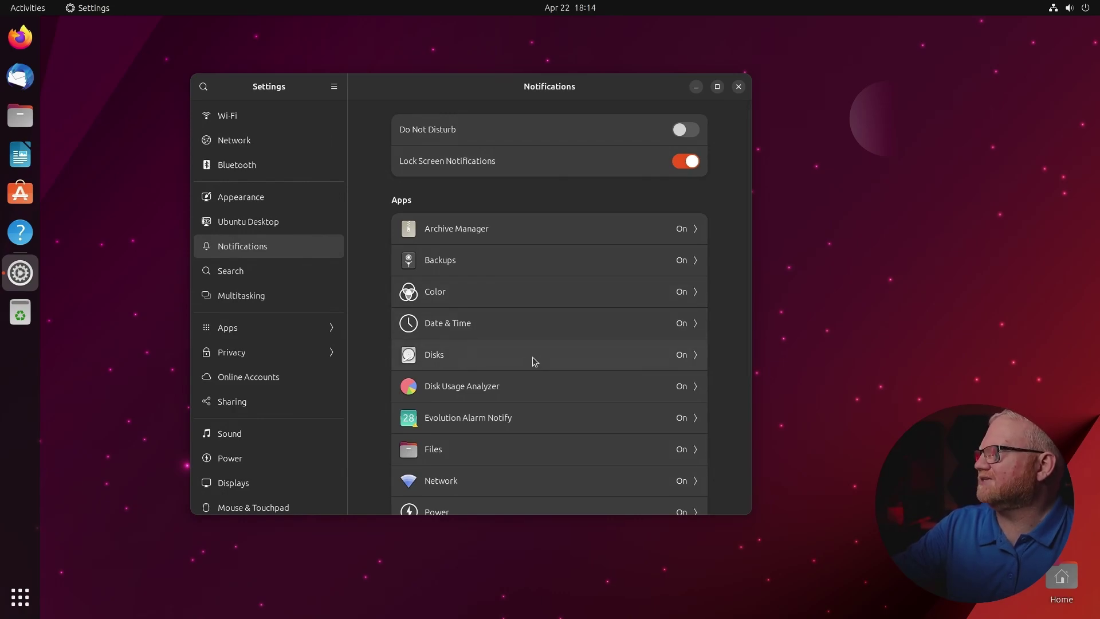
{"action": "scroll", "coordinate": [534, 361], "scroll_direction": "down", "scroll_amount": 5}
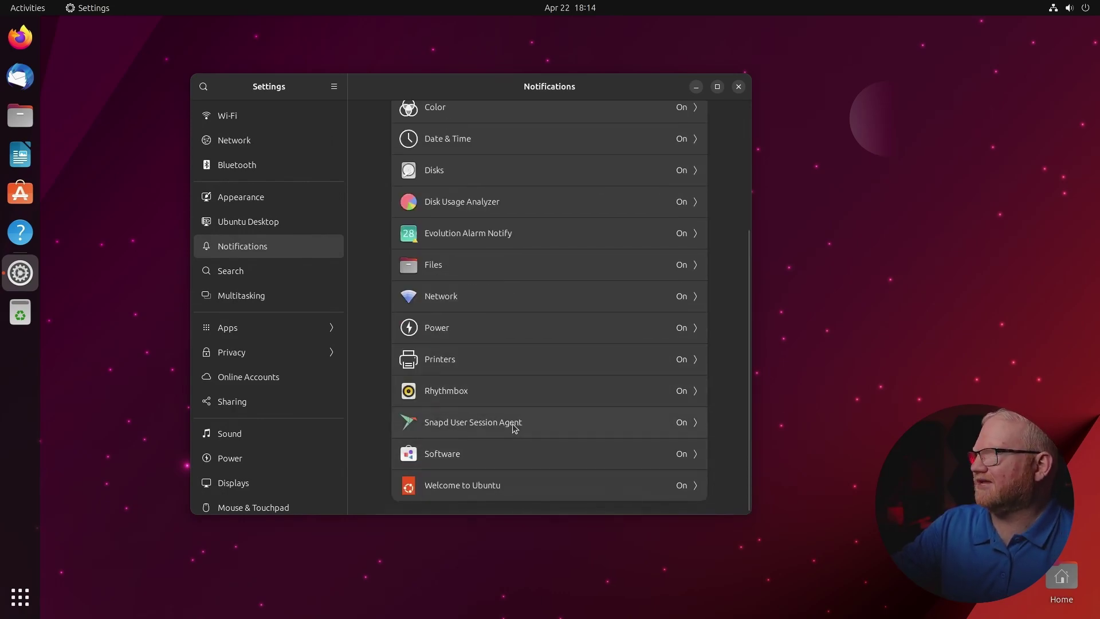
{"action": "scroll", "coordinate": [629, 179], "scroll_direction": "up", "scroll_amount": 7}
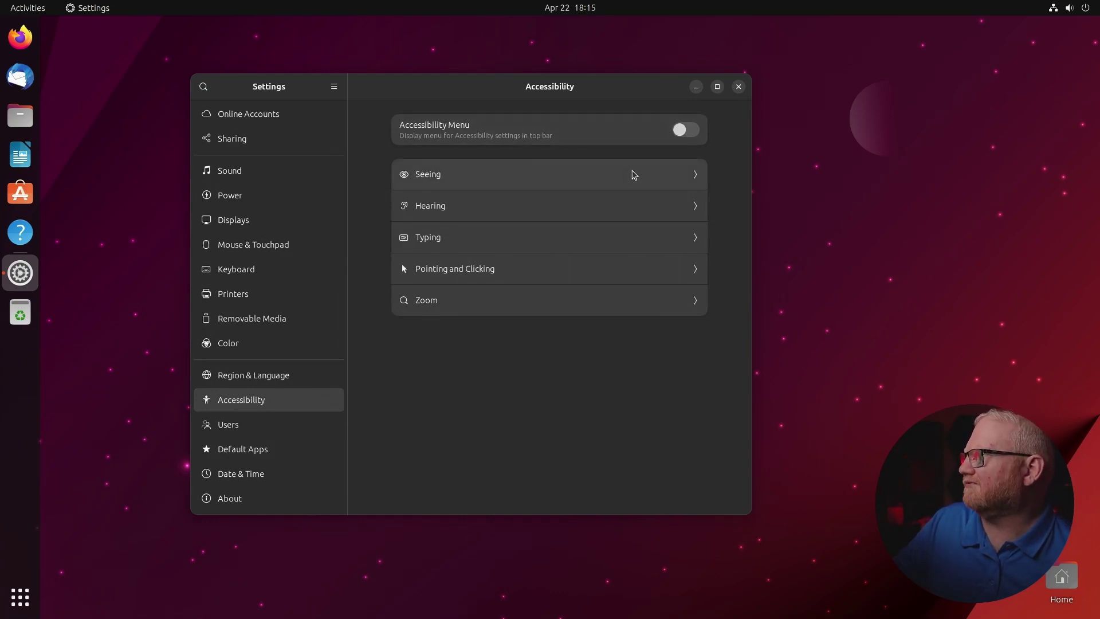
Step: Set the cursor size to Medium in the Seeing accessibility options and return to the Accessibility overview
{"action": "left_click", "coordinate": [543, 179]}
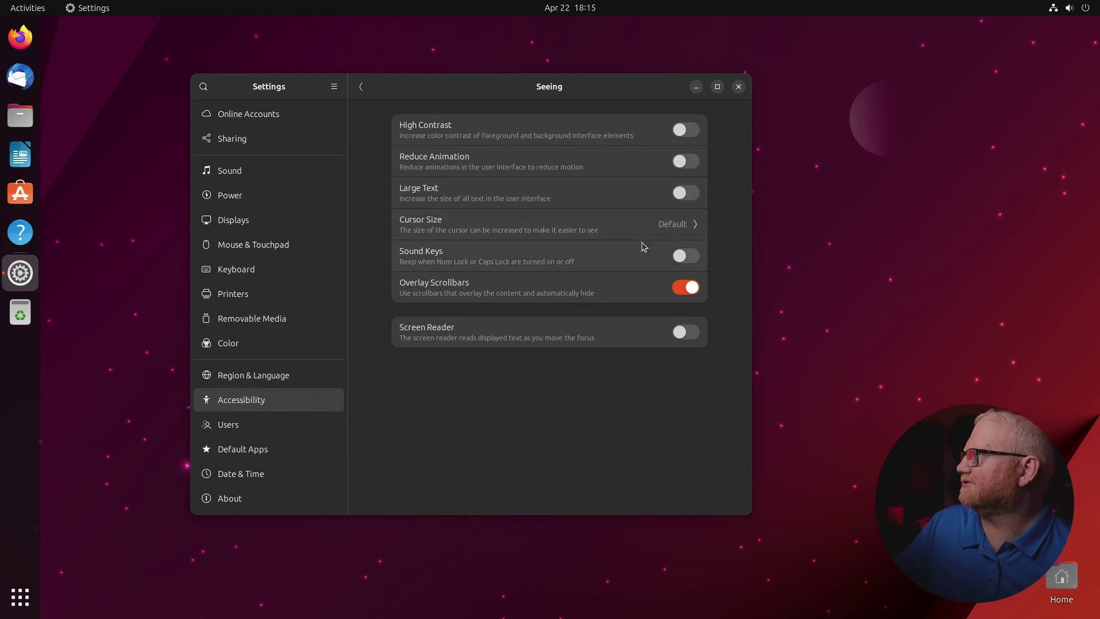
{"action": "left_click", "coordinate": [667, 232]}
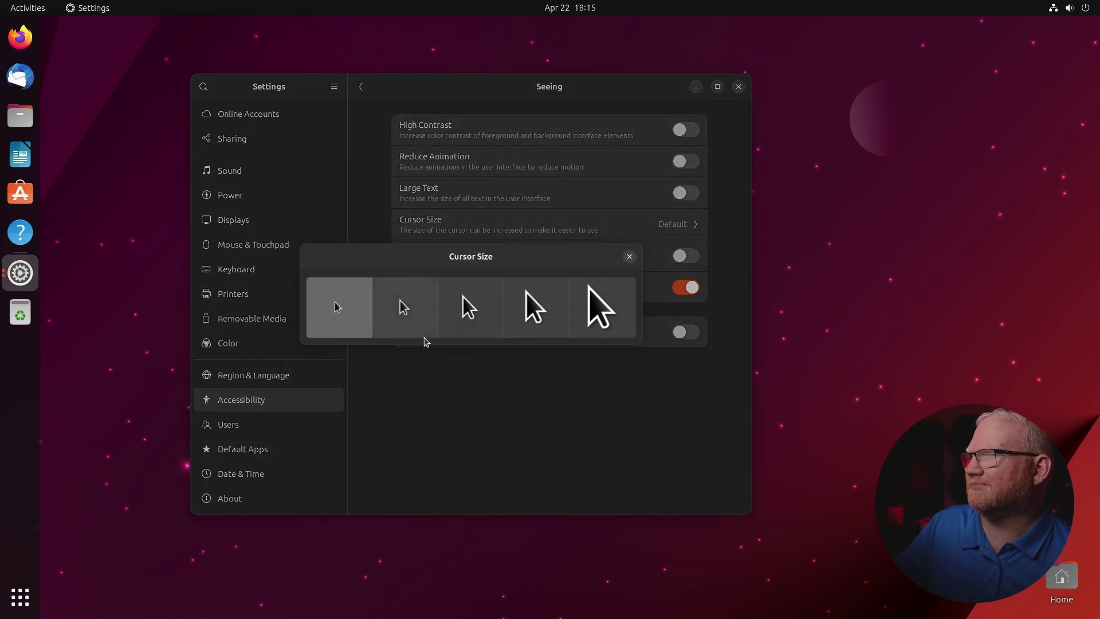
{"action": "left_click", "coordinate": [424, 336]}
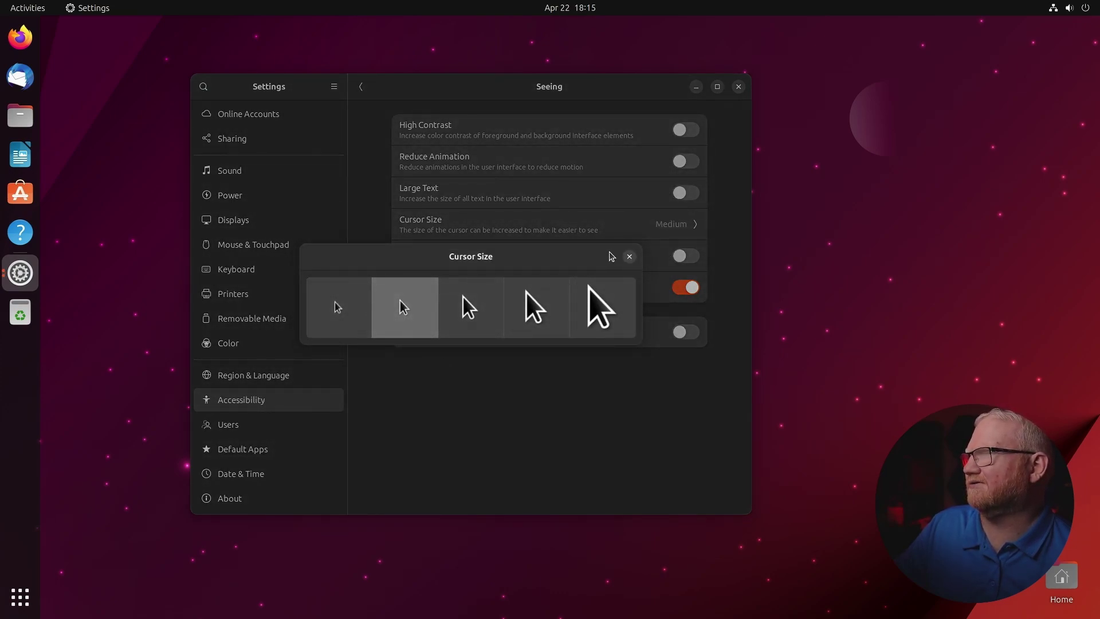
{"action": "left_click", "coordinate": [630, 256]}
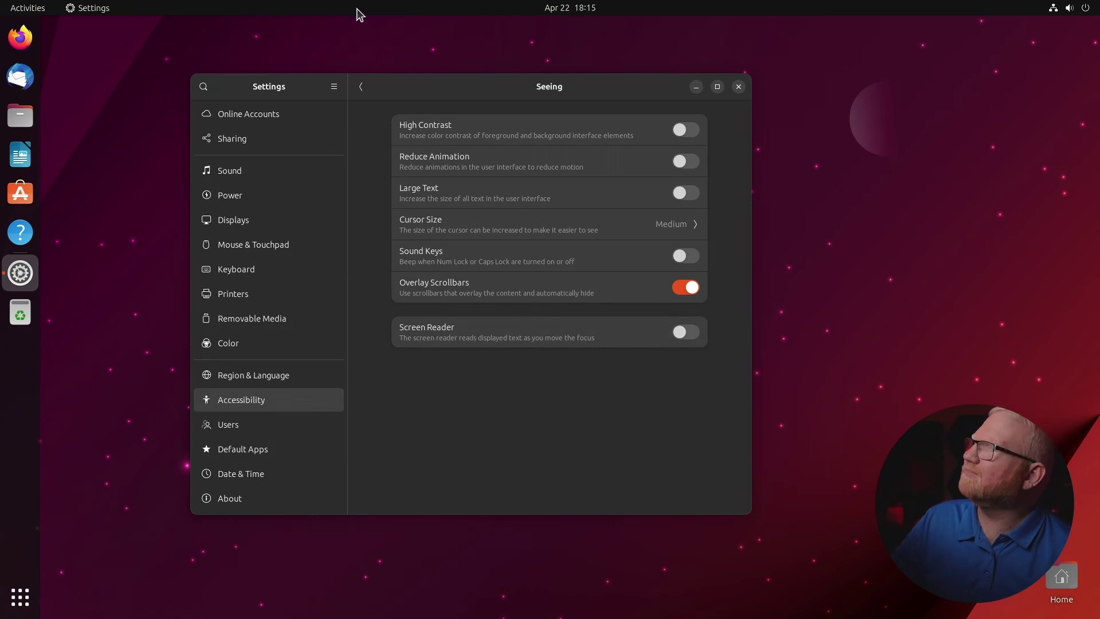
{"action": "left_click", "coordinate": [363, 88]}
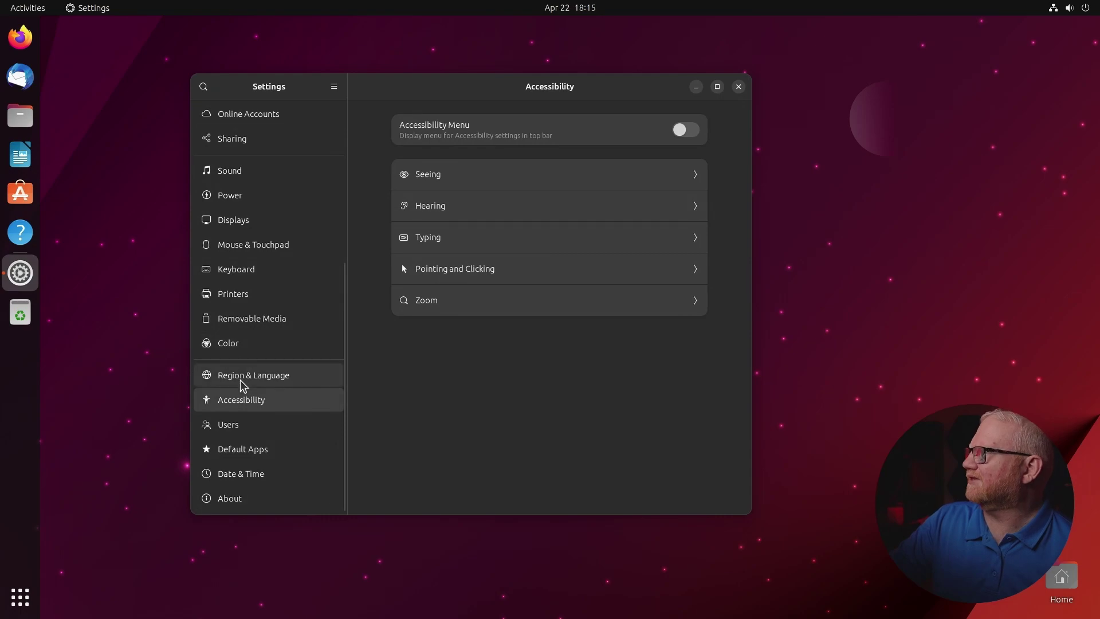
Step: Look through the Users, Default Apps, Date & Time and About settings
{"action": "left_click", "coordinate": [241, 424]}
{"action": "left_click", "coordinate": [250, 451]}
{"action": "left_click", "coordinate": [264, 475]}
{"action": "left_click", "coordinate": [267, 500]}
{"action": "scroll", "coordinate": [292, 275], "scroll_direction": "up", "scroll_amount": 5}
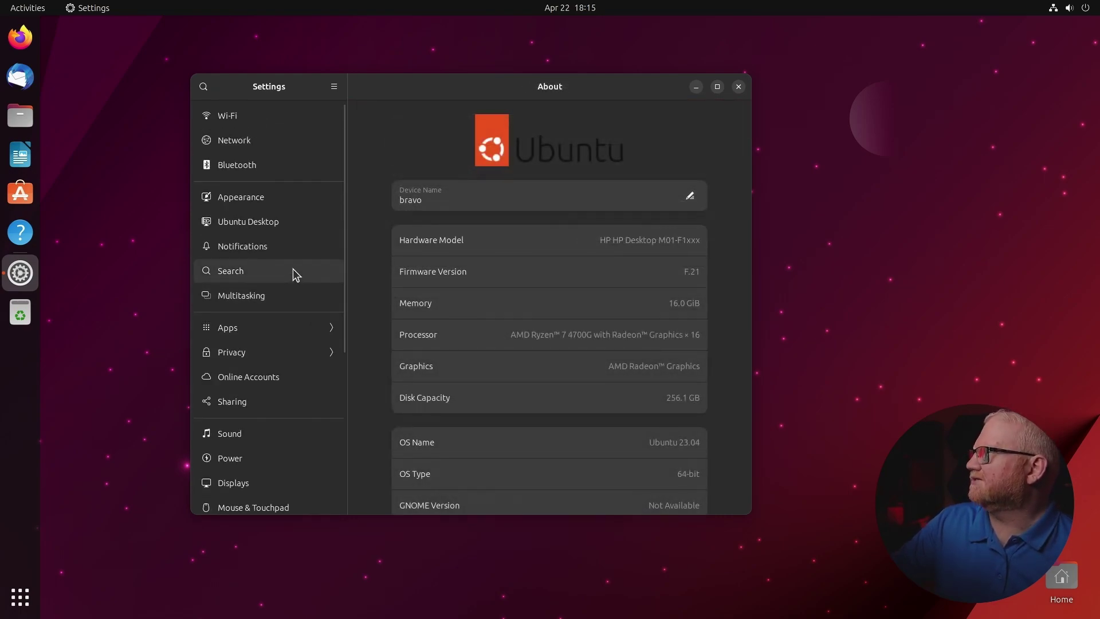
Step: Look through the Network, Bluetooth, Ubuntu Desktop and Notifications settings
{"action": "left_click", "coordinate": [285, 141]}
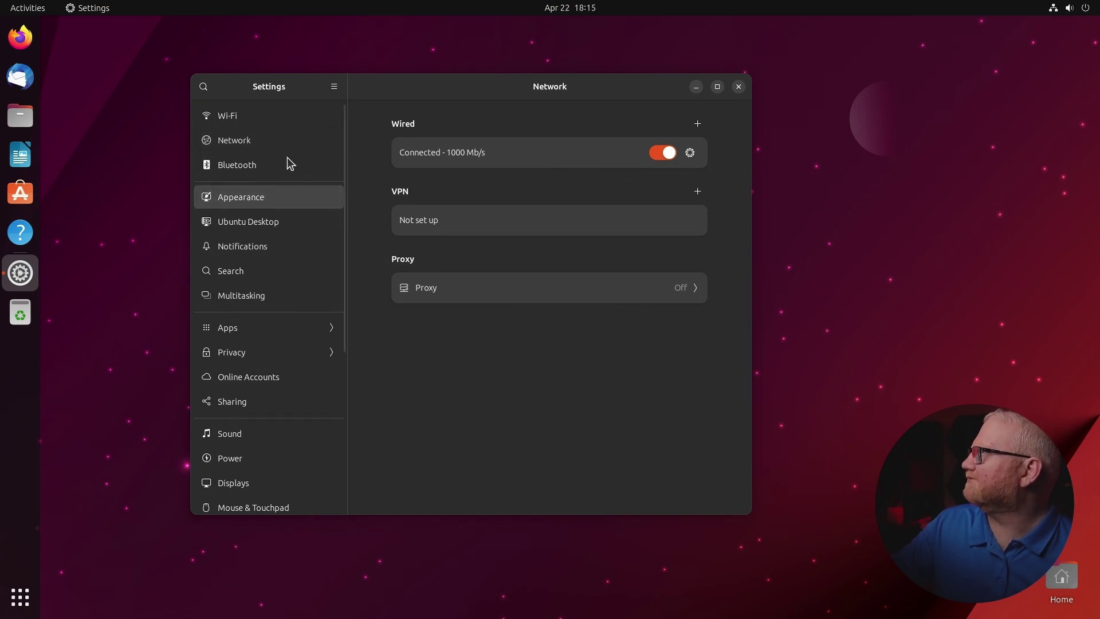
{"action": "left_click", "coordinate": [287, 163]}
{"action": "left_click", "coordinate": [288, 223]}
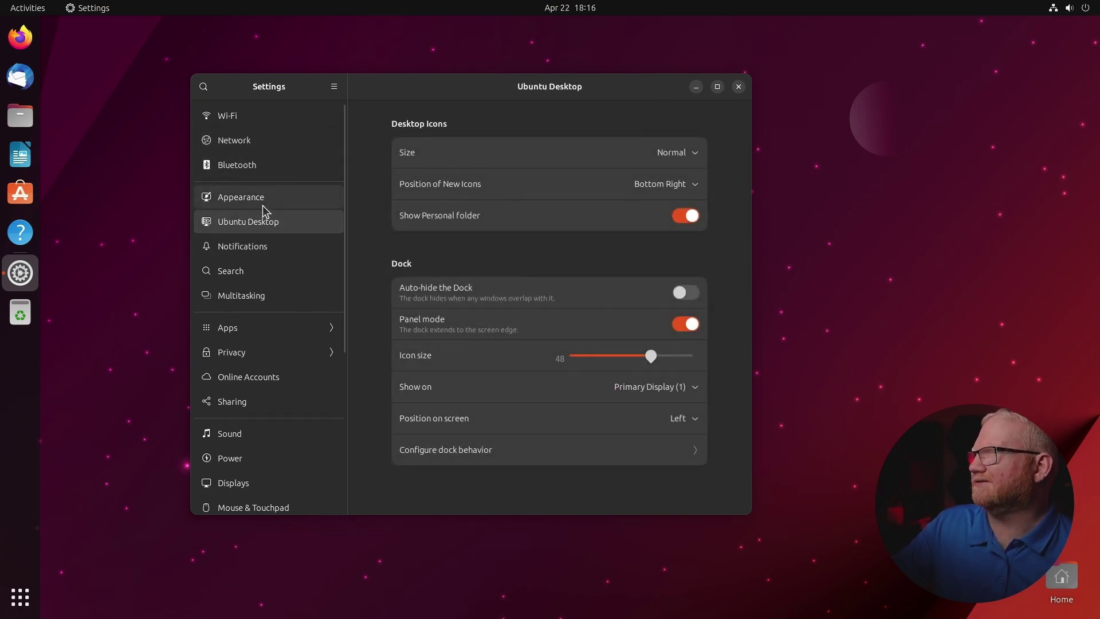
{"action": "left_click", "coordinate": [251, 246]}
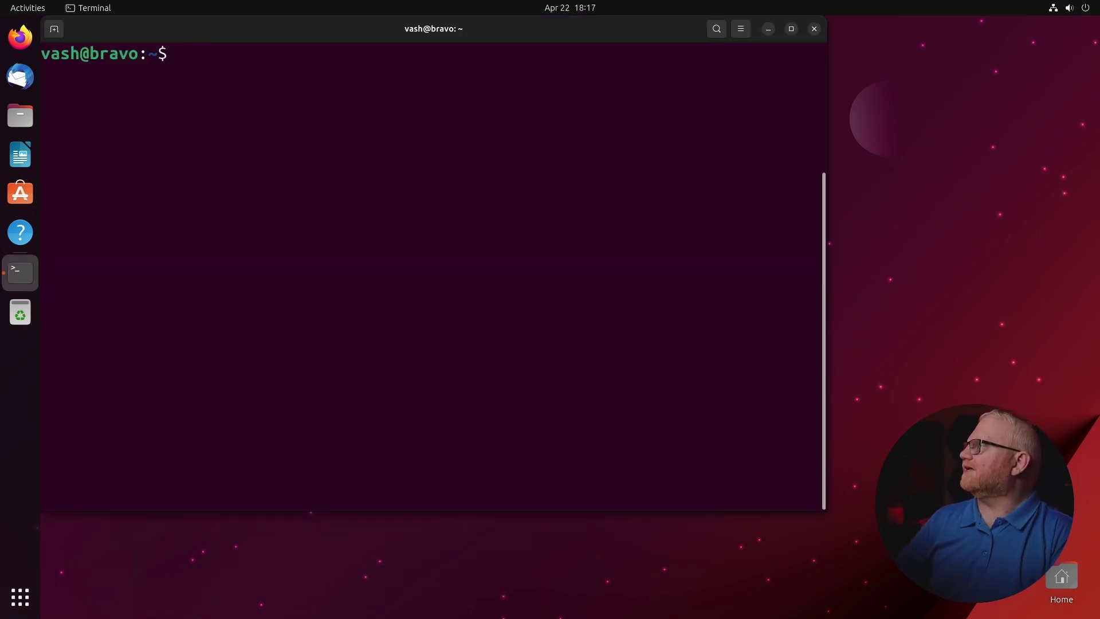
Step: Check the running kernel release in the terminal with uname -r
{"action": "type", "text": "unam"}
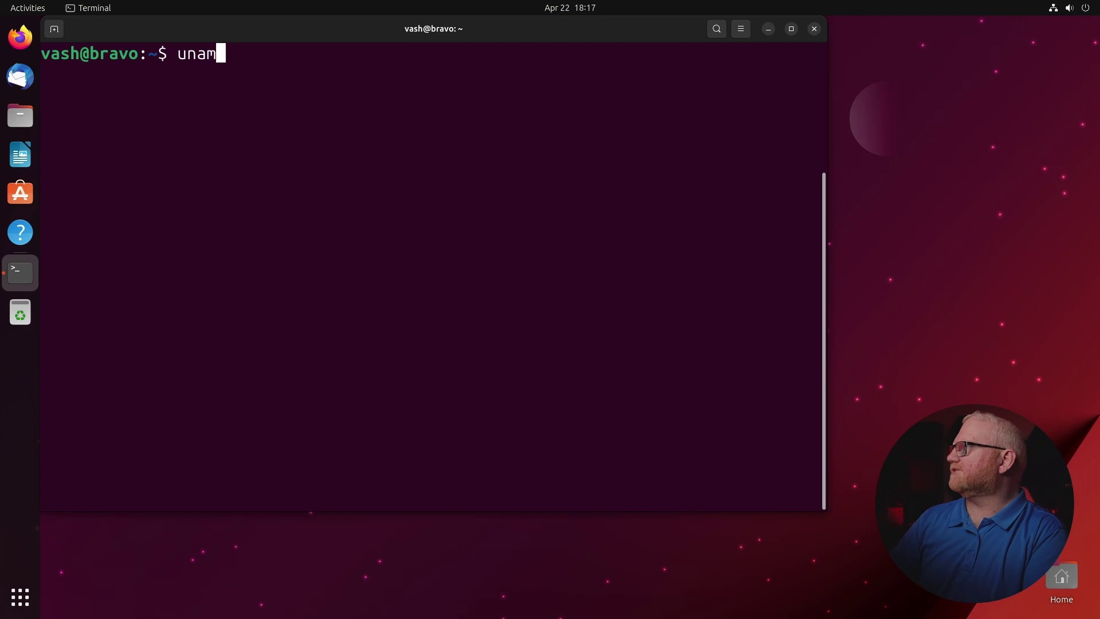
{"action": "type", "text": "e -r"}
{"action": "key", "text": "Return"}
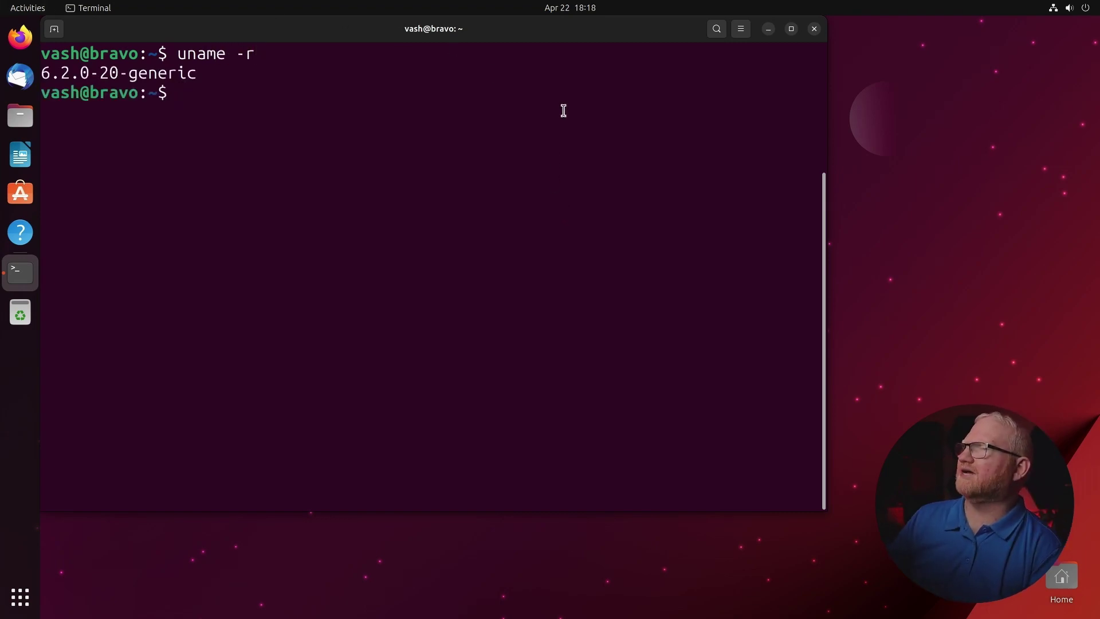
Step: List the running PipeWire processes with ps -e | grep pipewire, correcting the misspelled search term
{"action": "type", "text": "ps -e | grep "}
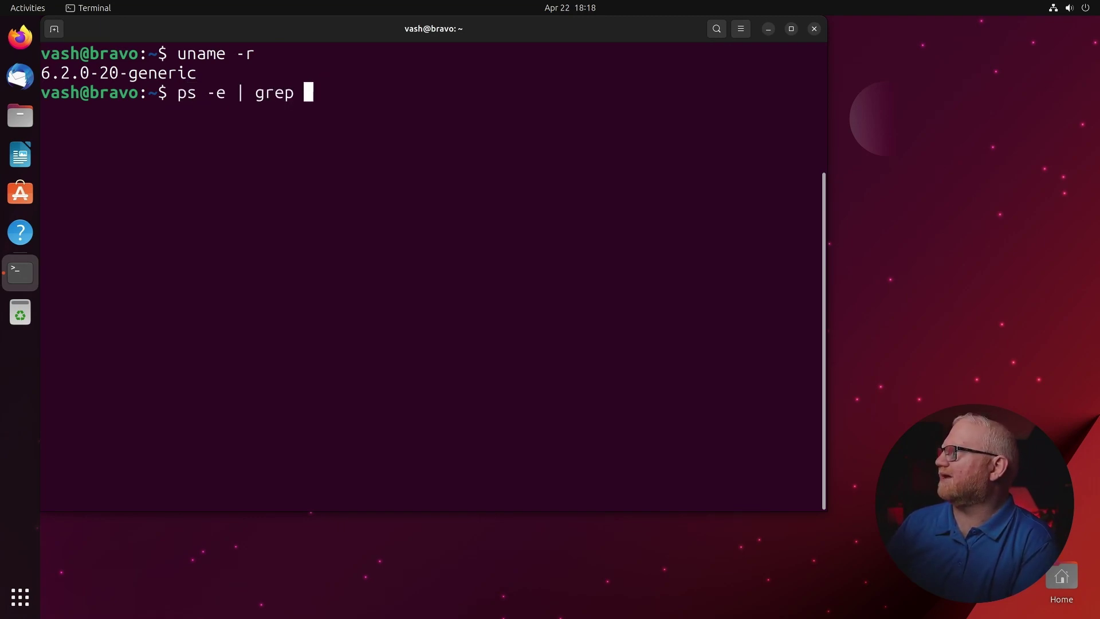
{"action": "type", "text": "pipwire"}
{"action": "key", "text": "Return"}
{"action": "key", "text": "Up"}
{"action": "key", "text": "Left"}
{"action": "key", "text": "Left"}
{"action": "key", "text": "Left"}
{"action": "key", "text": "Left"}
{"action": "type", "text": "e"}
{"action": "key", "text": "Return"}
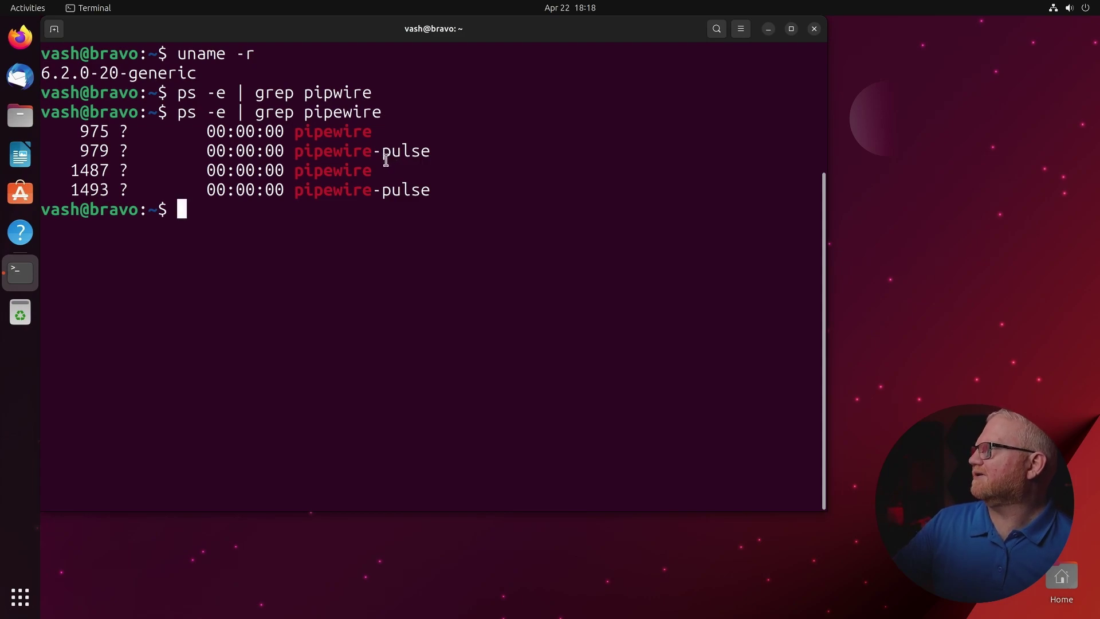
Step: Clear the terminal and view the available installation sources for OBS Studio in Ubuntu Software
{"action": "left_click", "coordinate": [20, 193]}
{"action": "key", "text": "ctrl+l"}
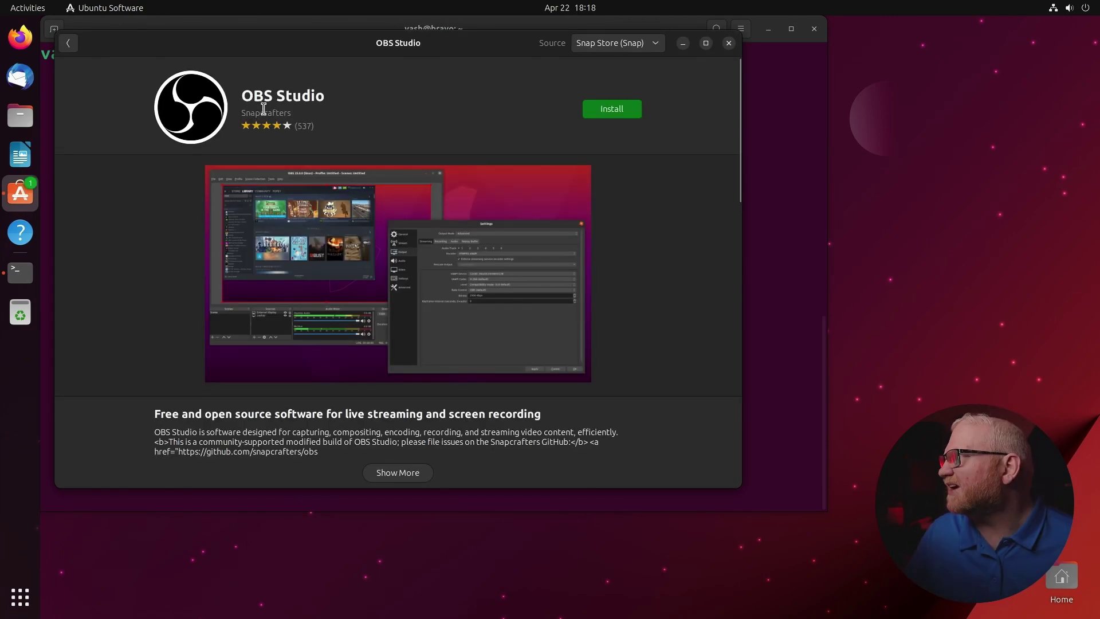
{"action": "left_click", "coordinate": [622, 43]}
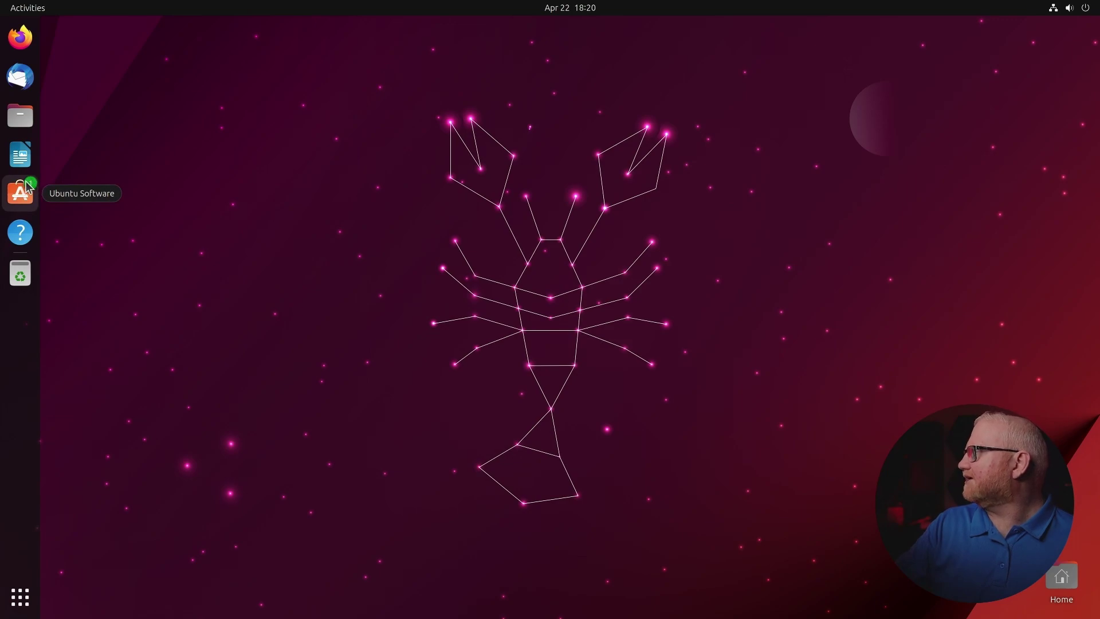
Step: Check the pending application updates in Ubuntu Software, close it, and briefly view the installed applications overview
{"action": "left_click", "coordinate": [26, 188]}
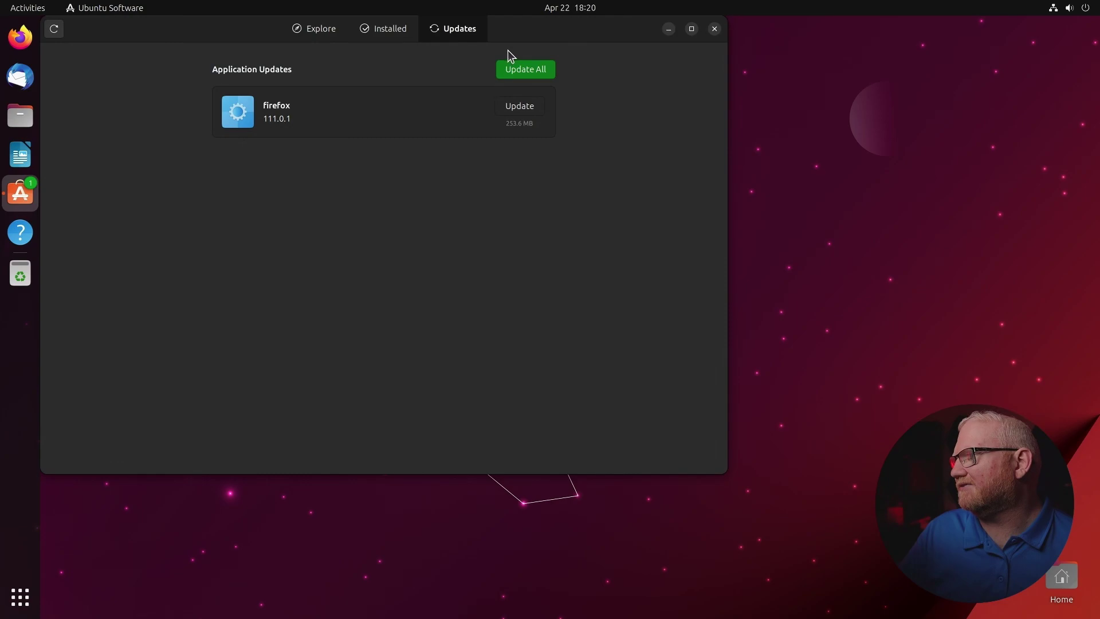
{"action": "left_click", "coordinate": [714, 32]}
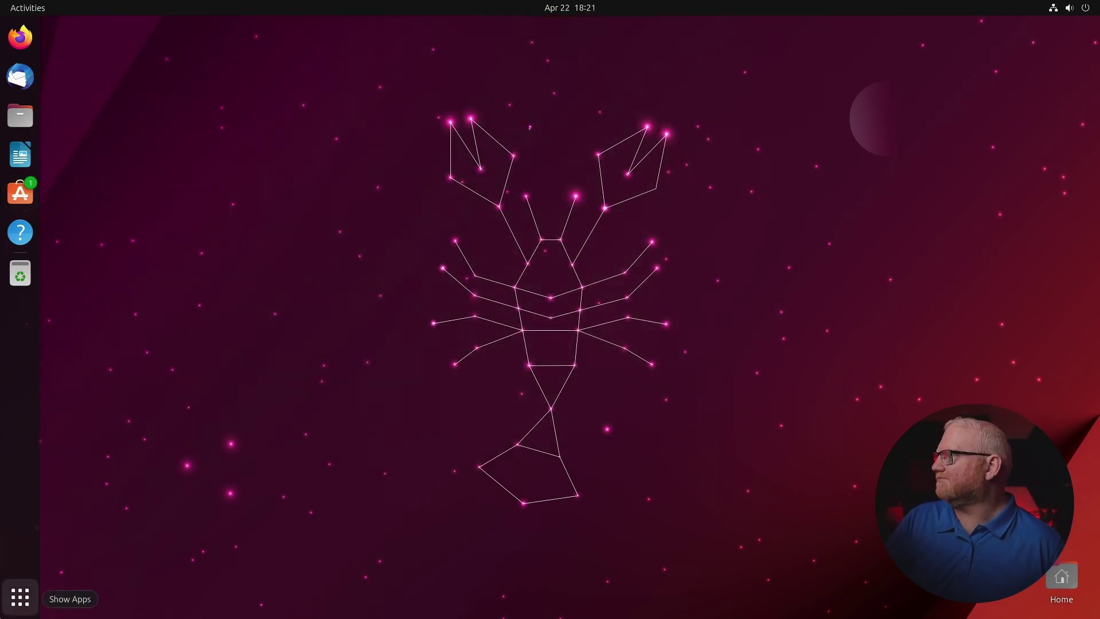
{"action": "left_click", "coordinate": [20, 597]}
{"action": "left_click", "coordinate": [44, 580]}
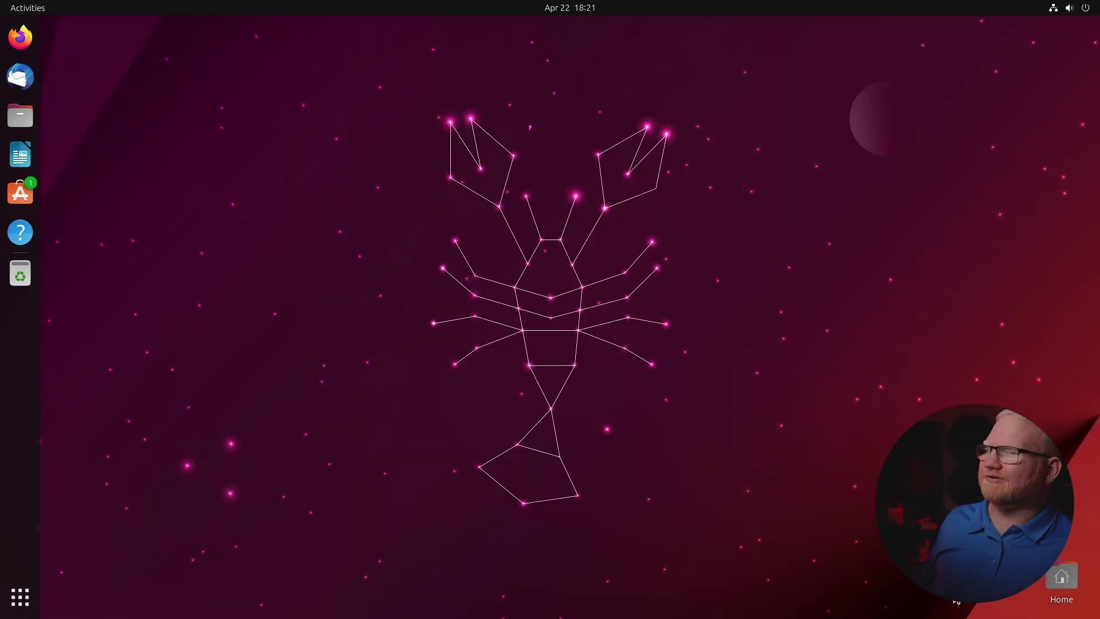
Step: Move the desktop's Home icon to the upper-left corner, remove it by turning off Show Personal folder, and close Settings
{"action": "left_click_drag", "start_coordinate": [1058, 584], "coordinate": [113, 127]}
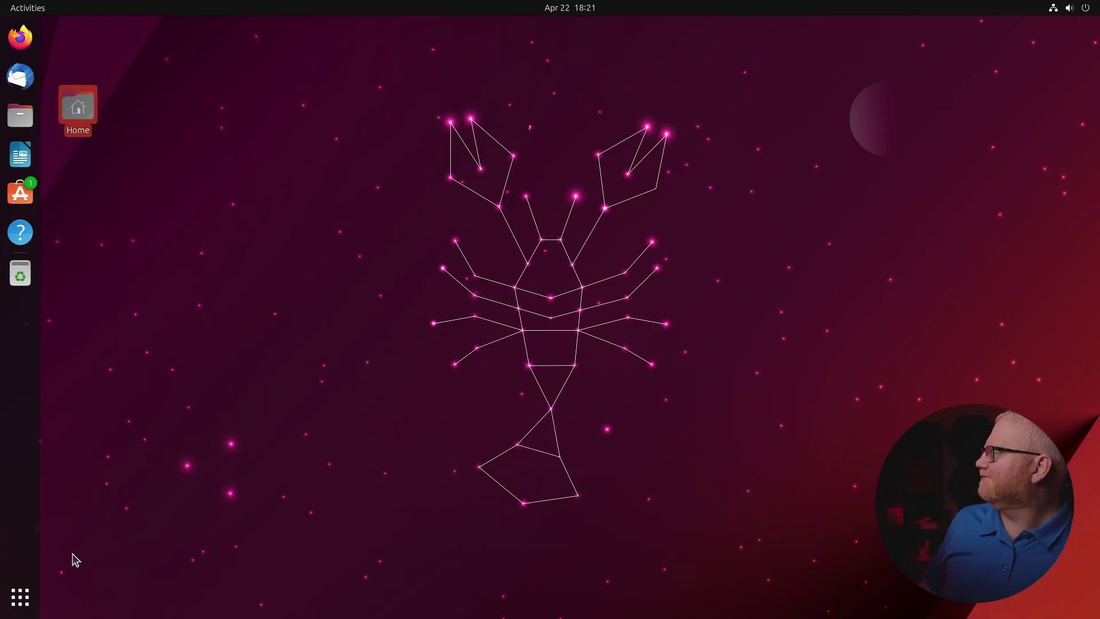
{"action": "key", "text": "super"}
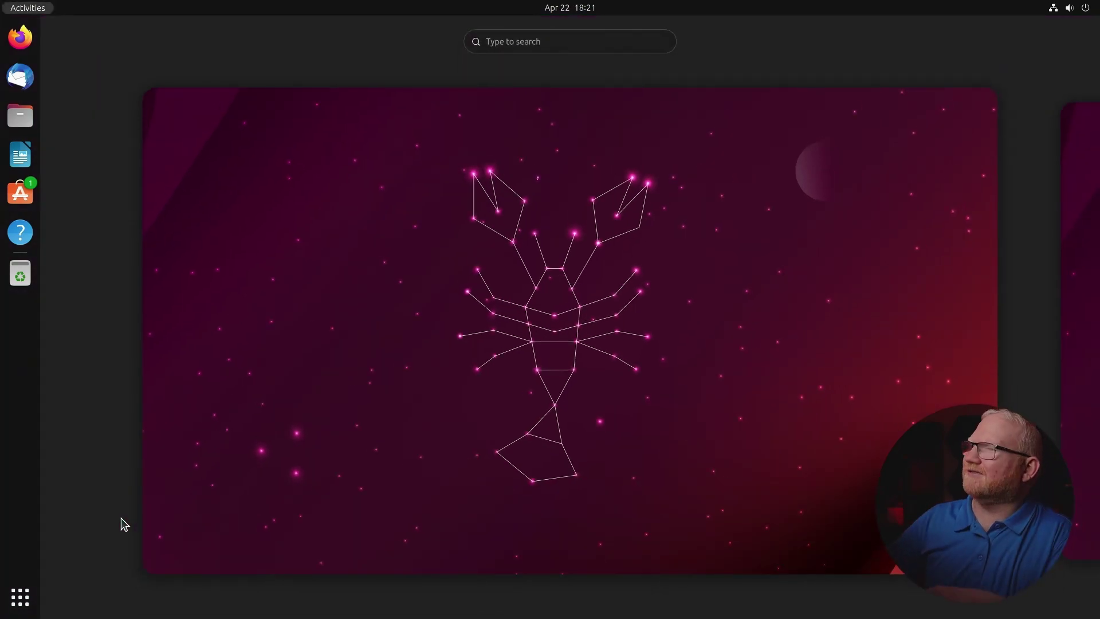
{"action": "type", "text": "settings"}
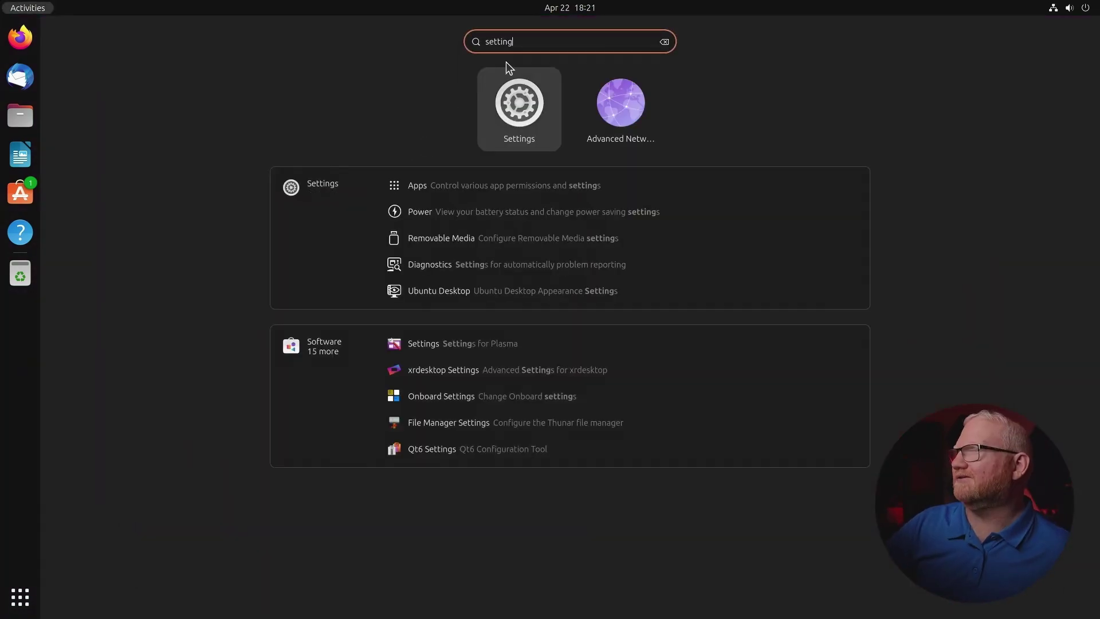
{"action": "left_click", "coordinate": [527, 107]}
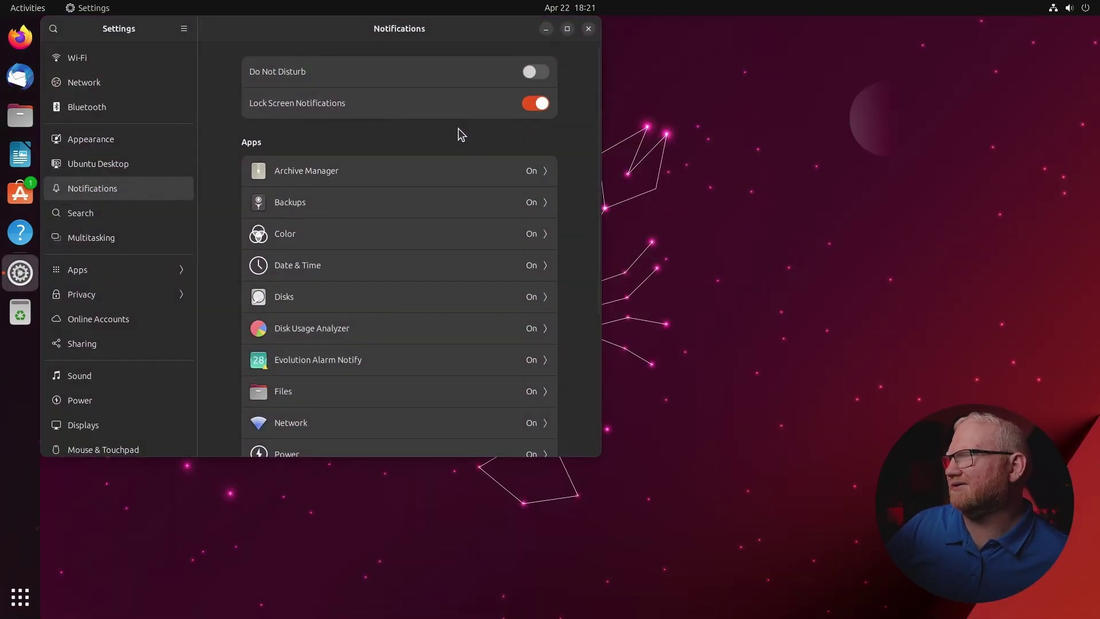
{"action": "left_click", "coordinate": [129, 163]}
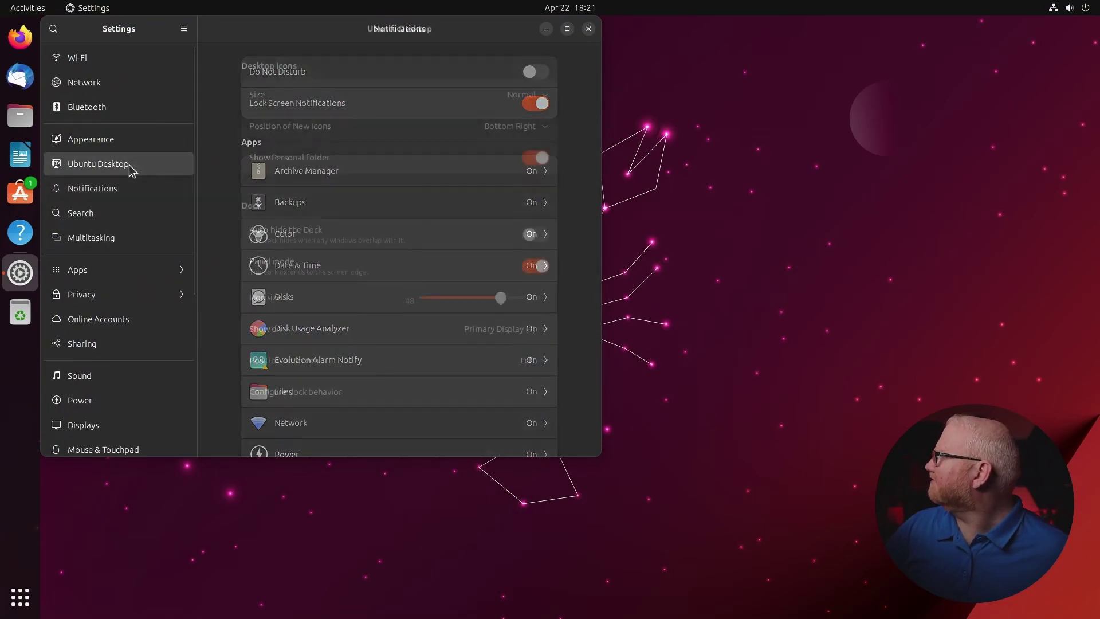
{"action": "left_click", "coordinate": [536, 157]}
{"action": "left_click", "coordinate": [589, 28]}
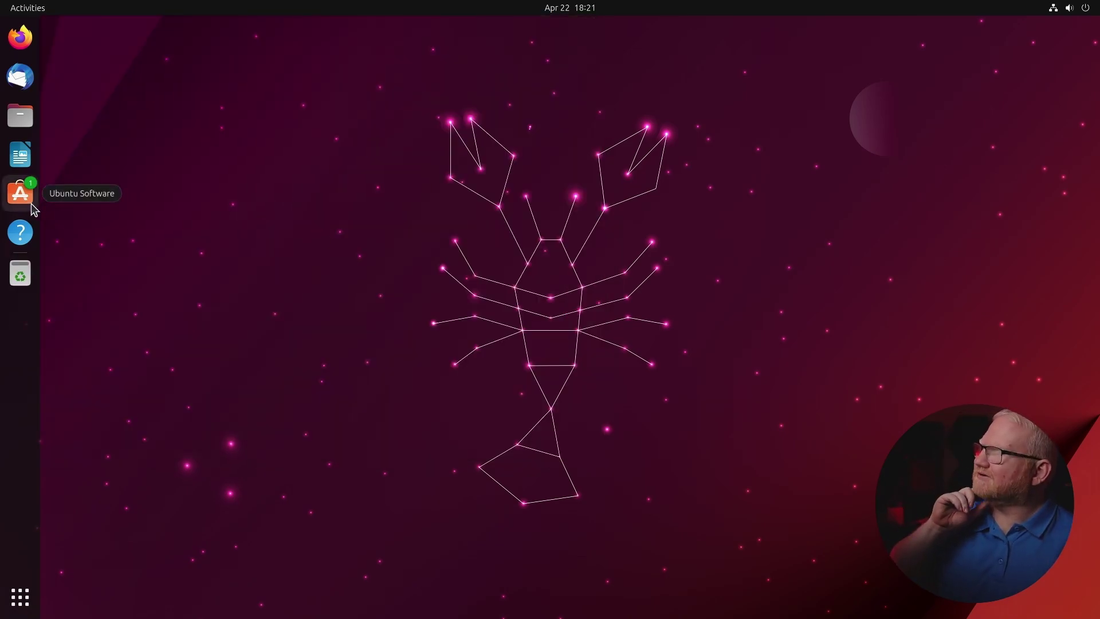
Step: Launch Firefox from the Activities overview and show the overview again with its window open
{"action": "mouse_move", "coordinate": [3, 5]}
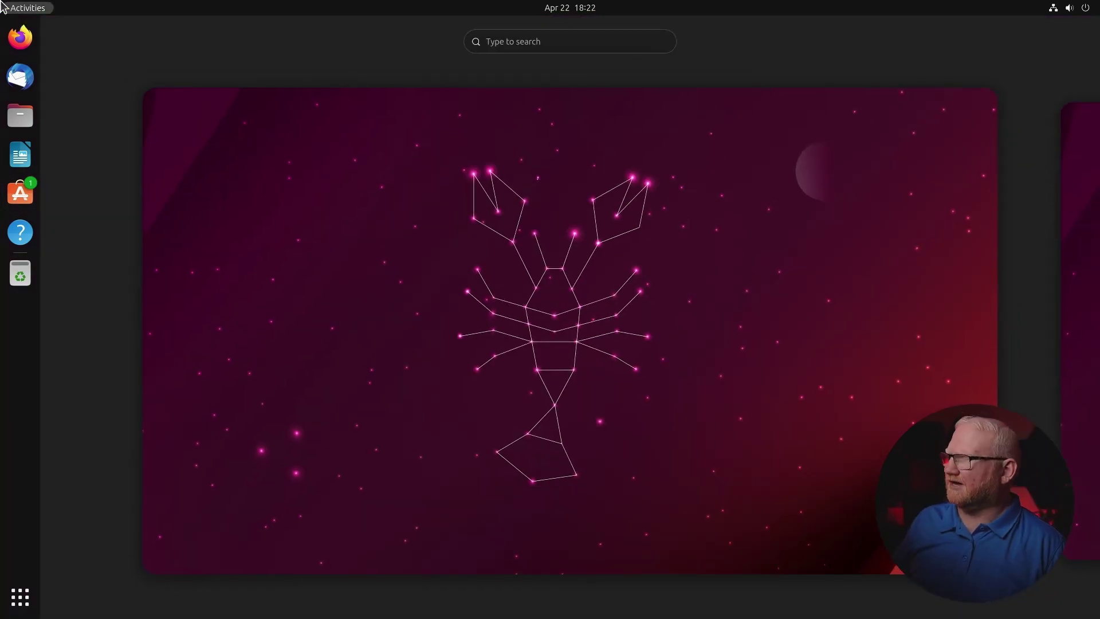
{"action": "left_click", "coordinate": [20, 37]}
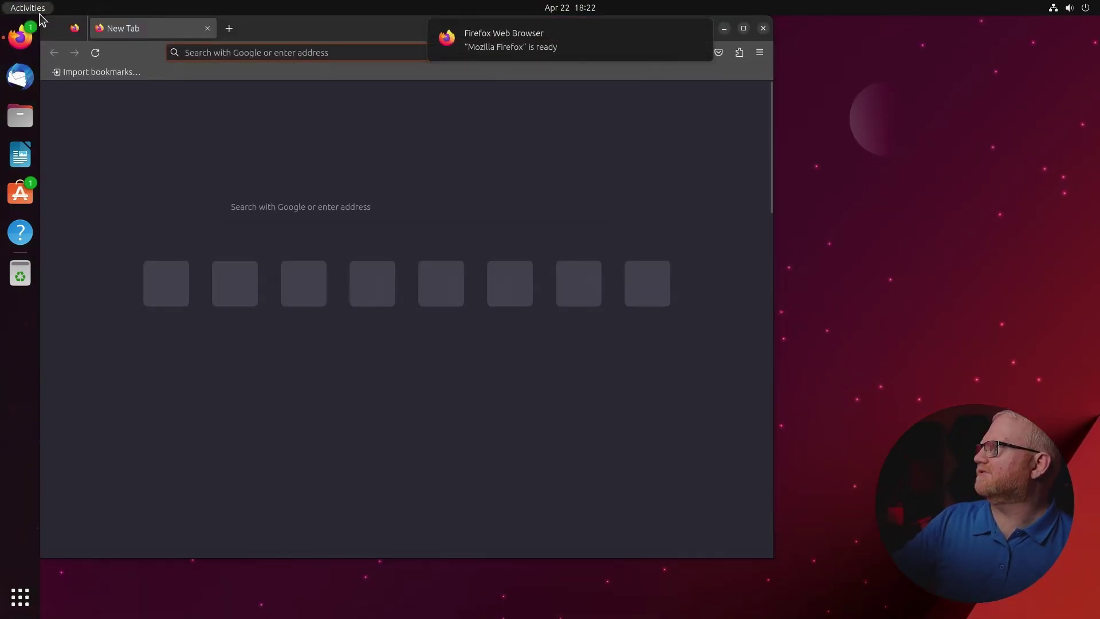
{"action": "left_click", "coordinate": [26, 9]}
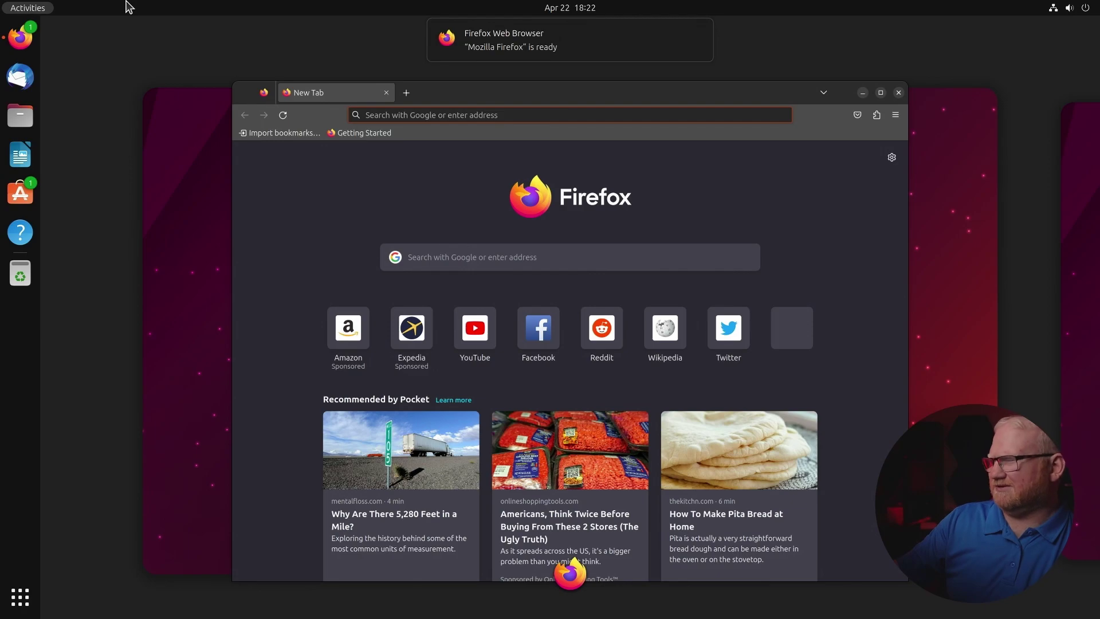
Step: Switch to the empty second workspace in the overview, go back to the first one, and return to the Firefox window
{"action": "scroll", "coordinate": [27, 324], "scroll_direction": "down", "scroll_amount": 1}
{"action": "scroll", "coordinate": [27, 324], "scroll_direction": "up", "scroll_amount": 1}
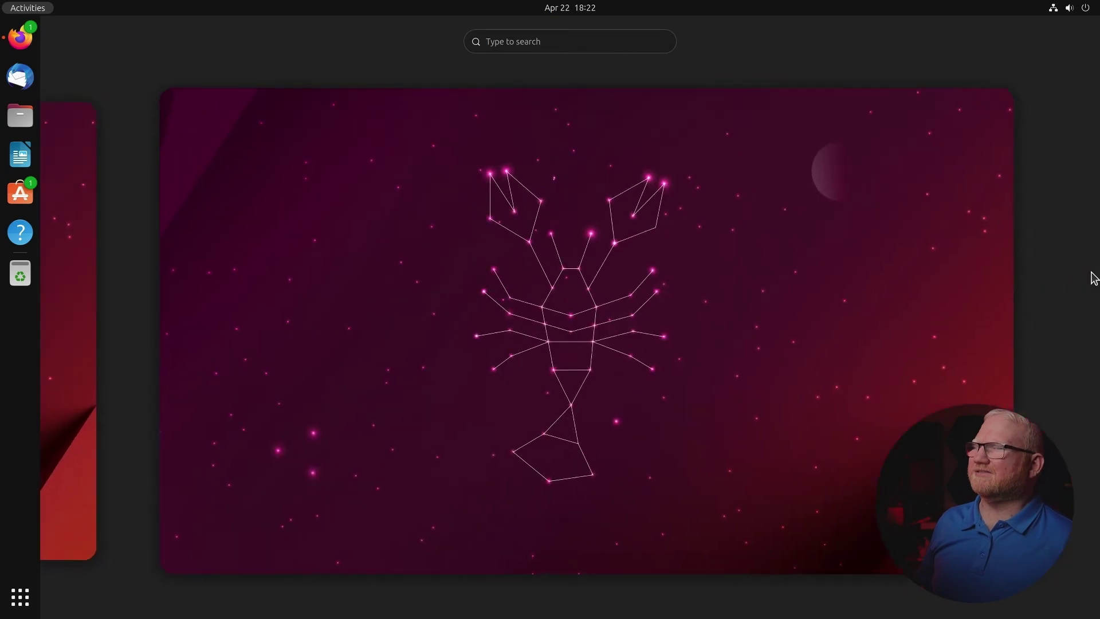
{"action": "left_click", "coordinate": [1089, 281]}
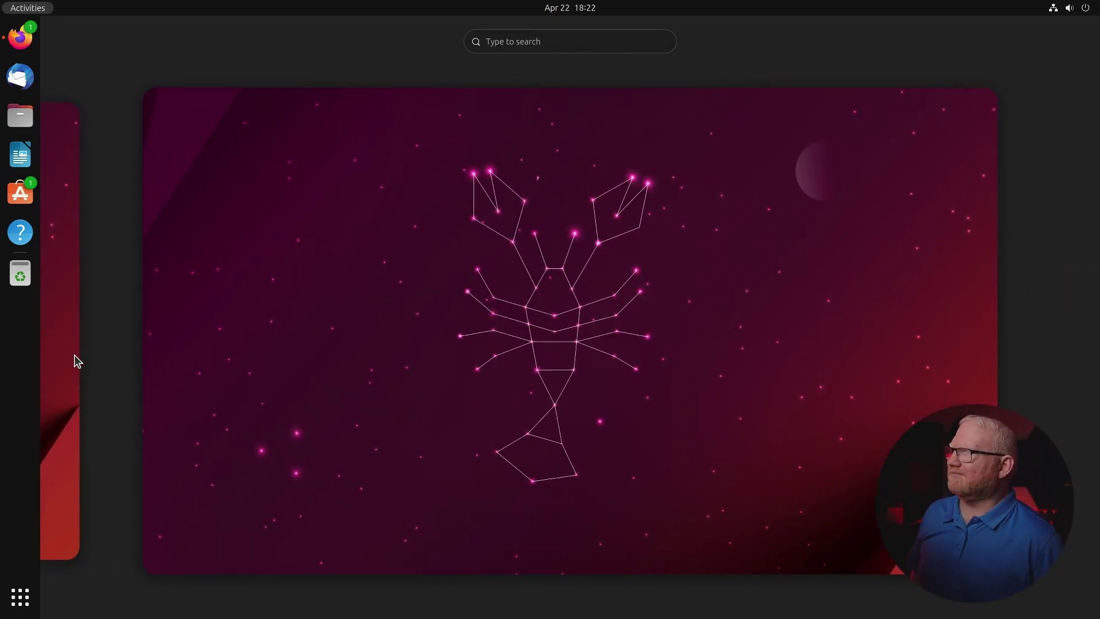
{"action": "left_click", "coordinate": [42, 367]}
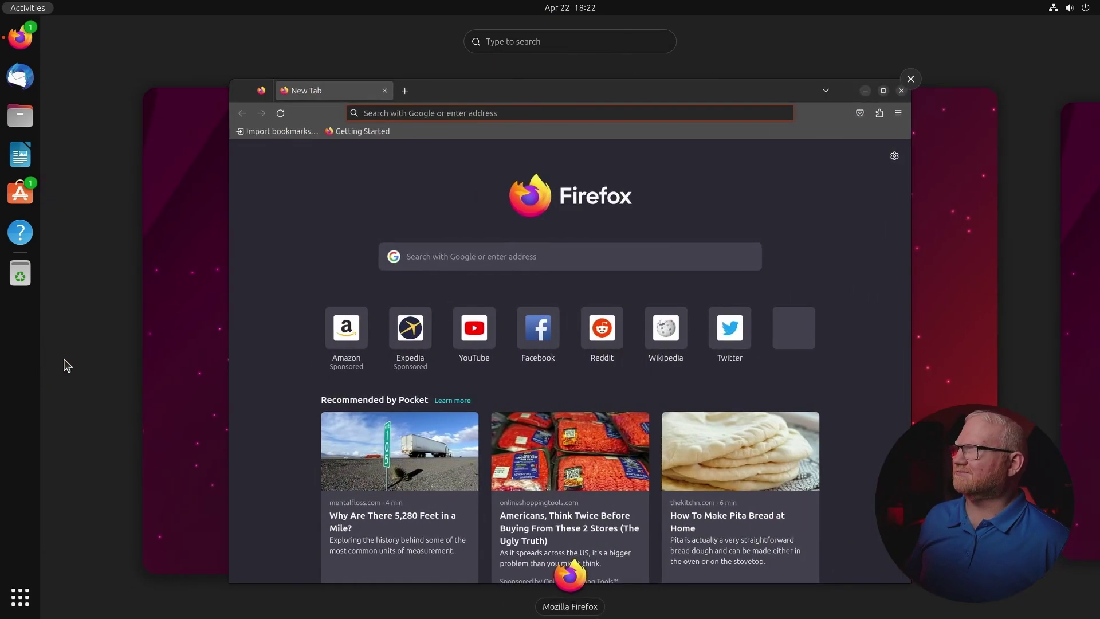
{"action": "left_click", "coordinate": [401, 112]}
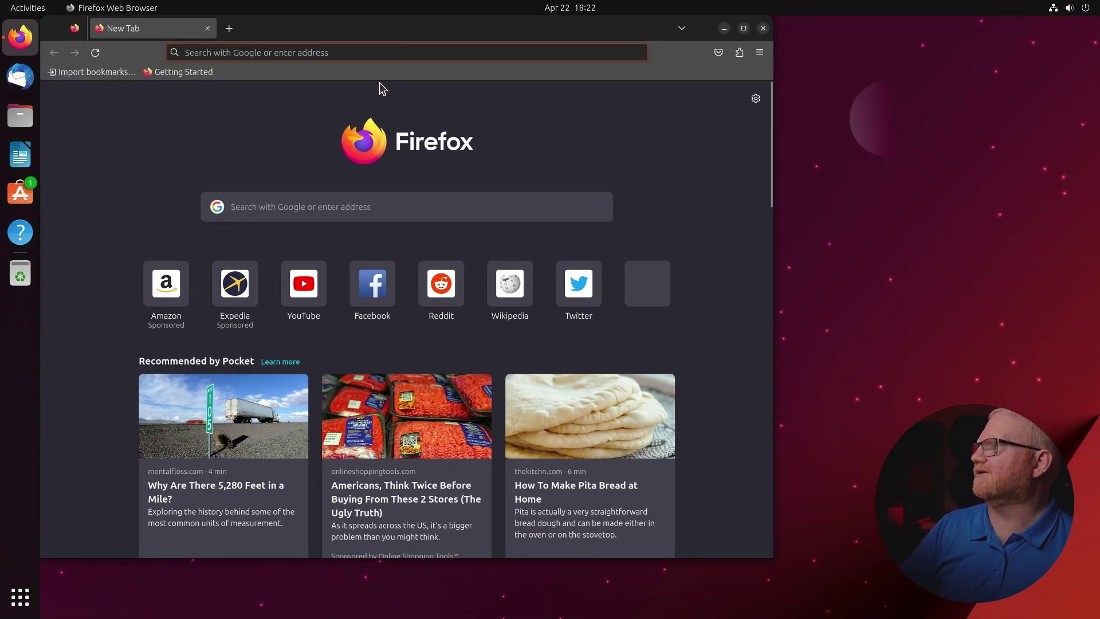